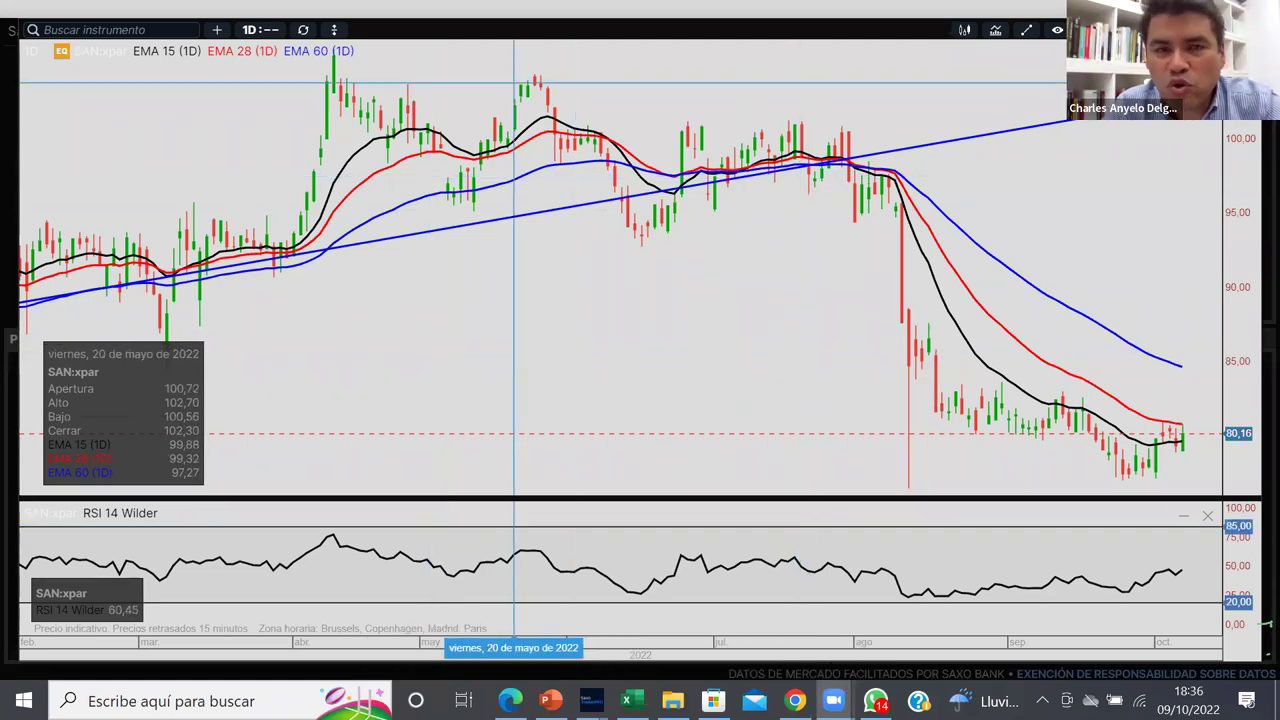
Step: Switch the SAN:xpar chart to the 1-week period with a 2-year range and widen it to show price history back to 2017
{"action": "left_click", "coordinate": [258, 29]}
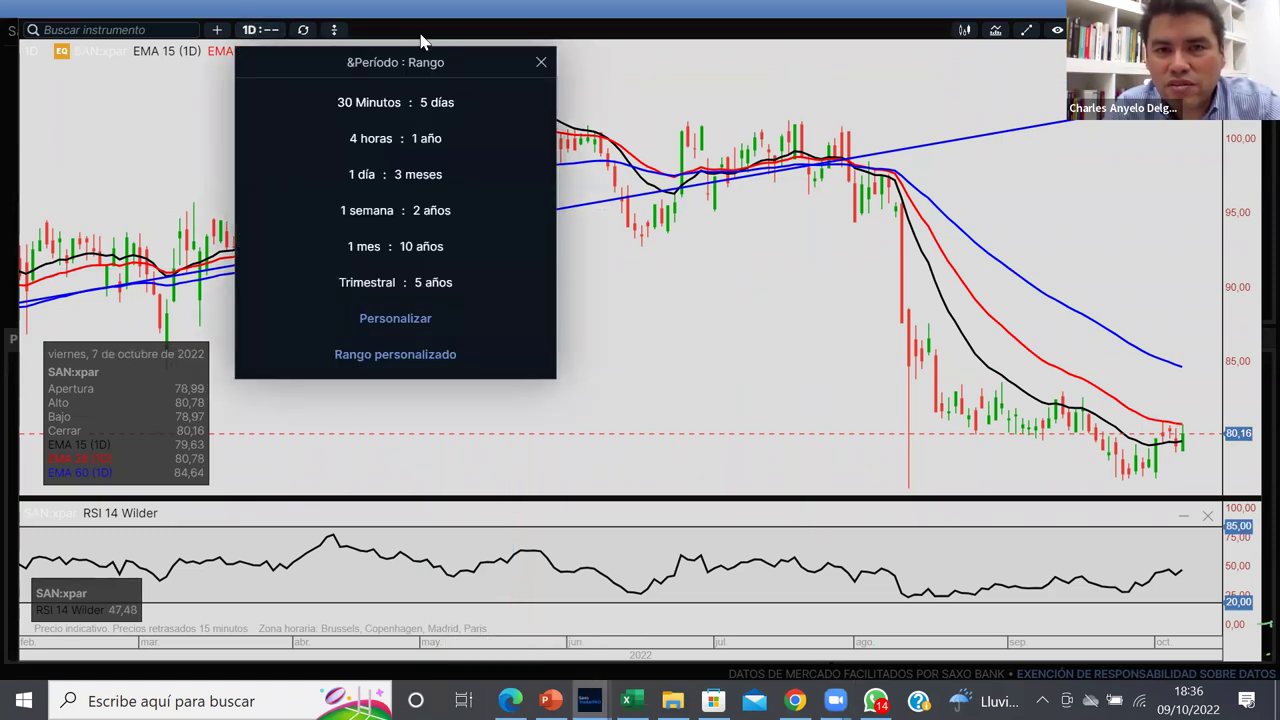
{"action": "left_click", "coordinate": [366, 210]}
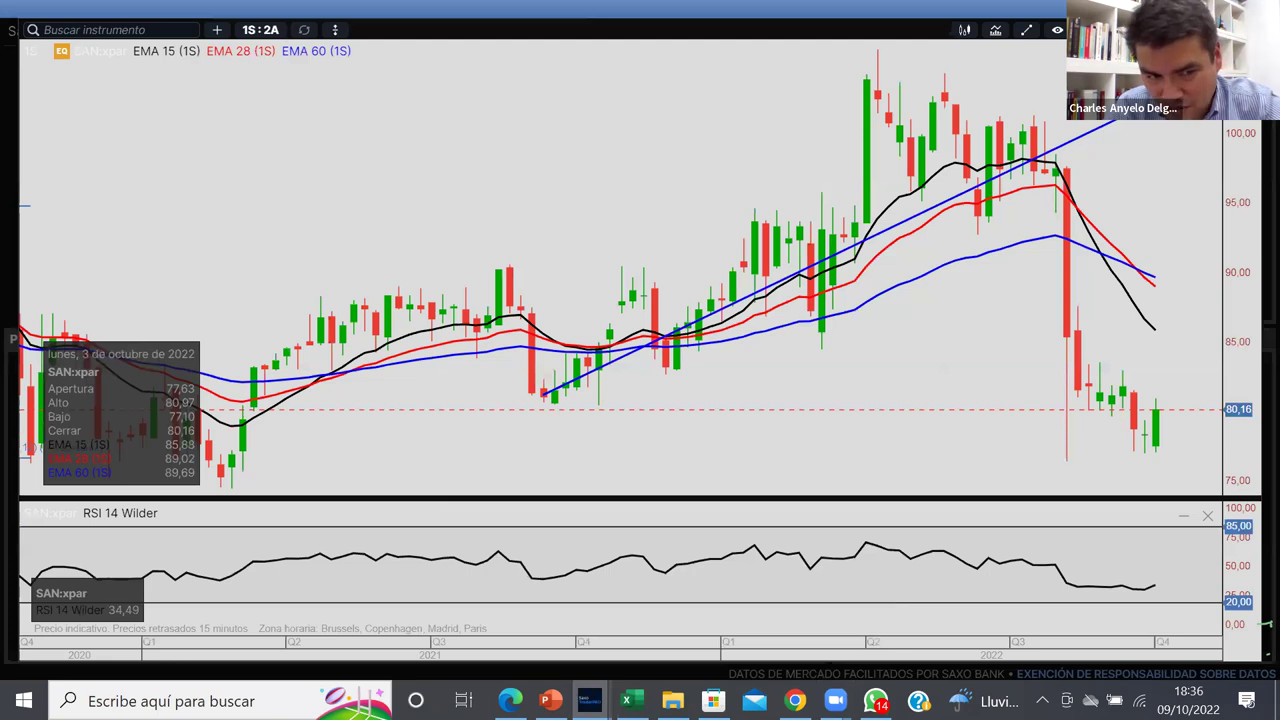
{"action": "scroll", "coordinate": [1207, 378], "scroll_direction": "down", "scroll_amount": 5}
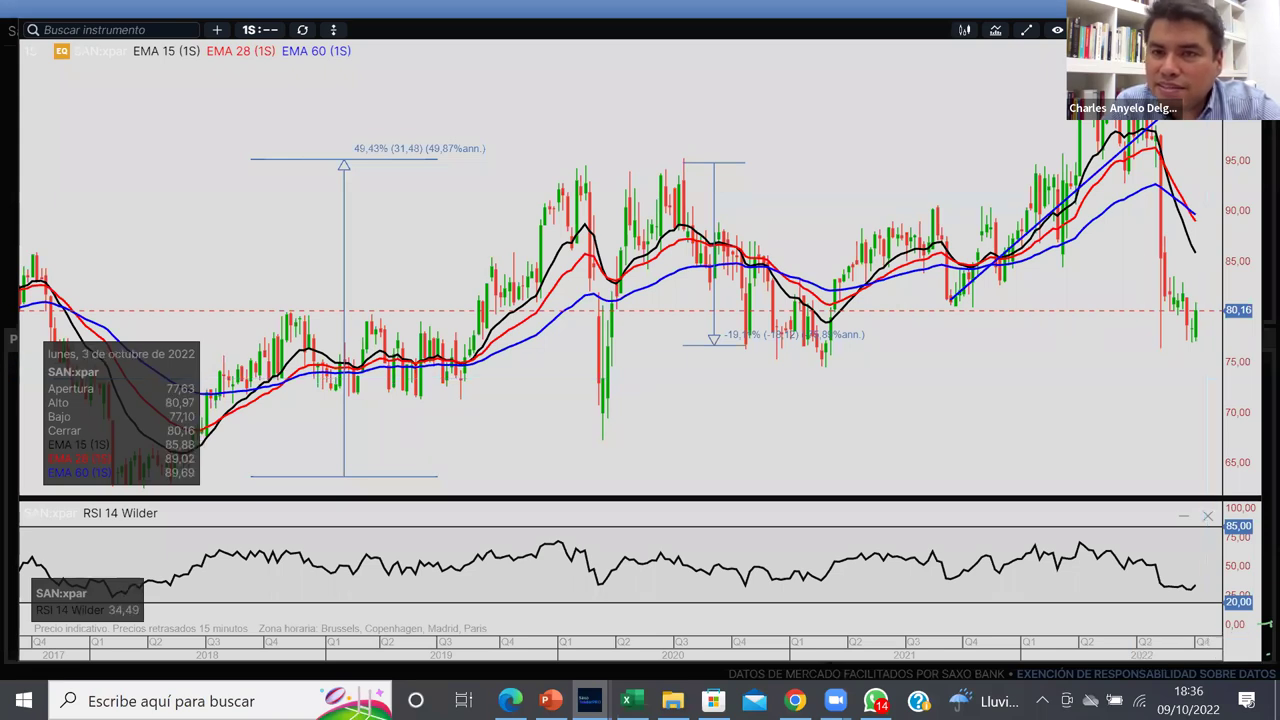
Step: Delete all annotations from the weekly SAN:xpar chart and leave empty space after the latest candle
{"action": "left_click", "coordinate": [1026, 30]}
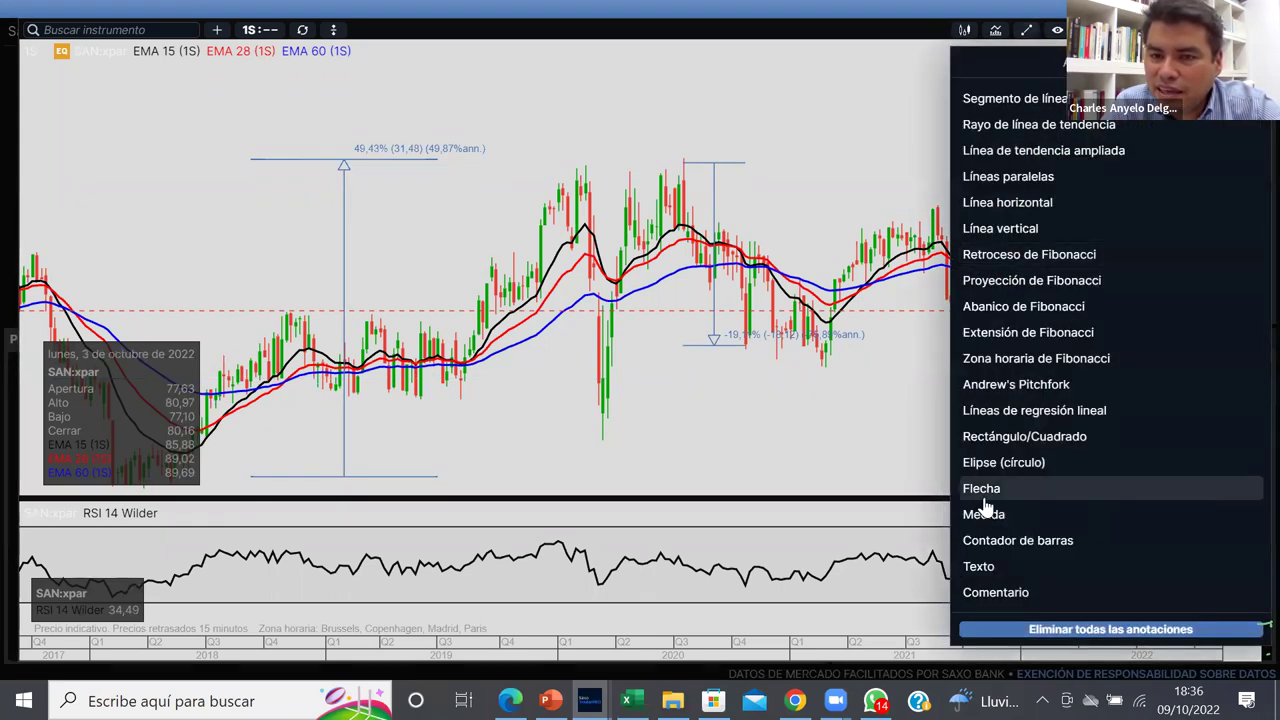
{"action": "left_click", "coordinate": [1243, 641]}
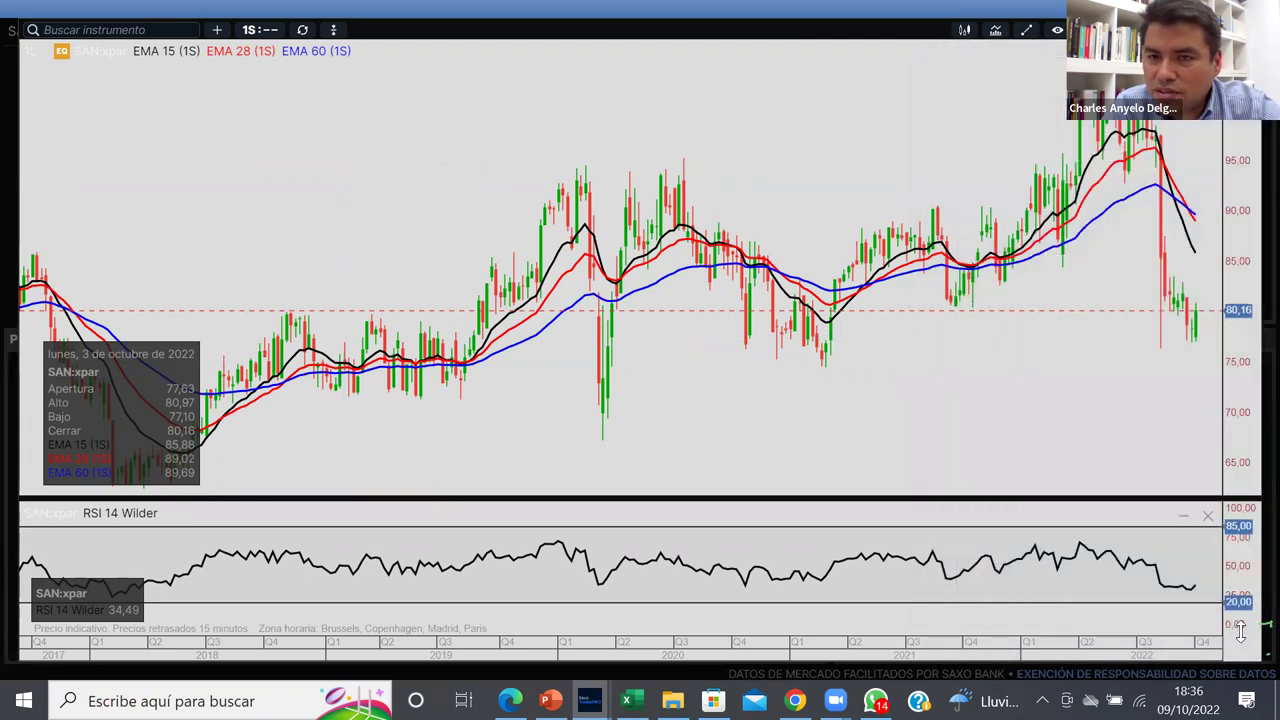
{"action": "left_click_drag", "start_coordinate": [1037, 423], "coordinate": [895, 49]}
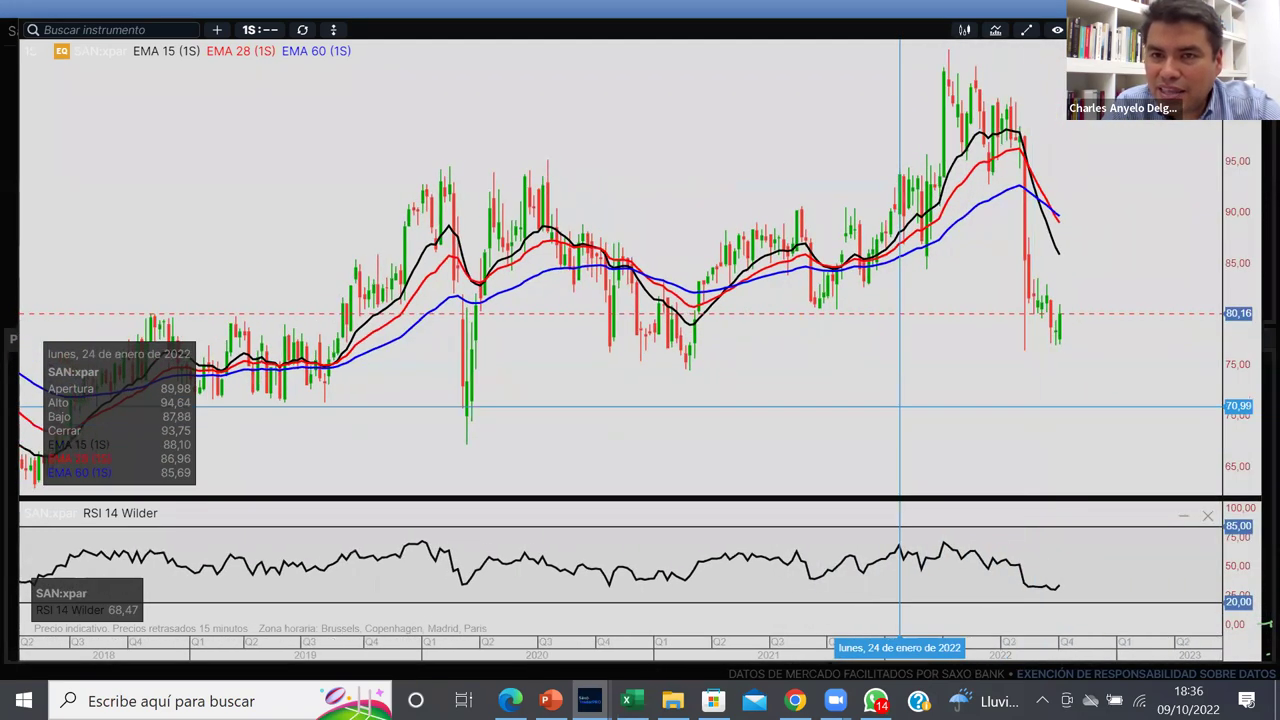
Step: Set the SAN:xpar chart to the 1-day period with a 3-month range and extend it back to September 2021
{"action": "left_click", "coordinate": [254, 32]}
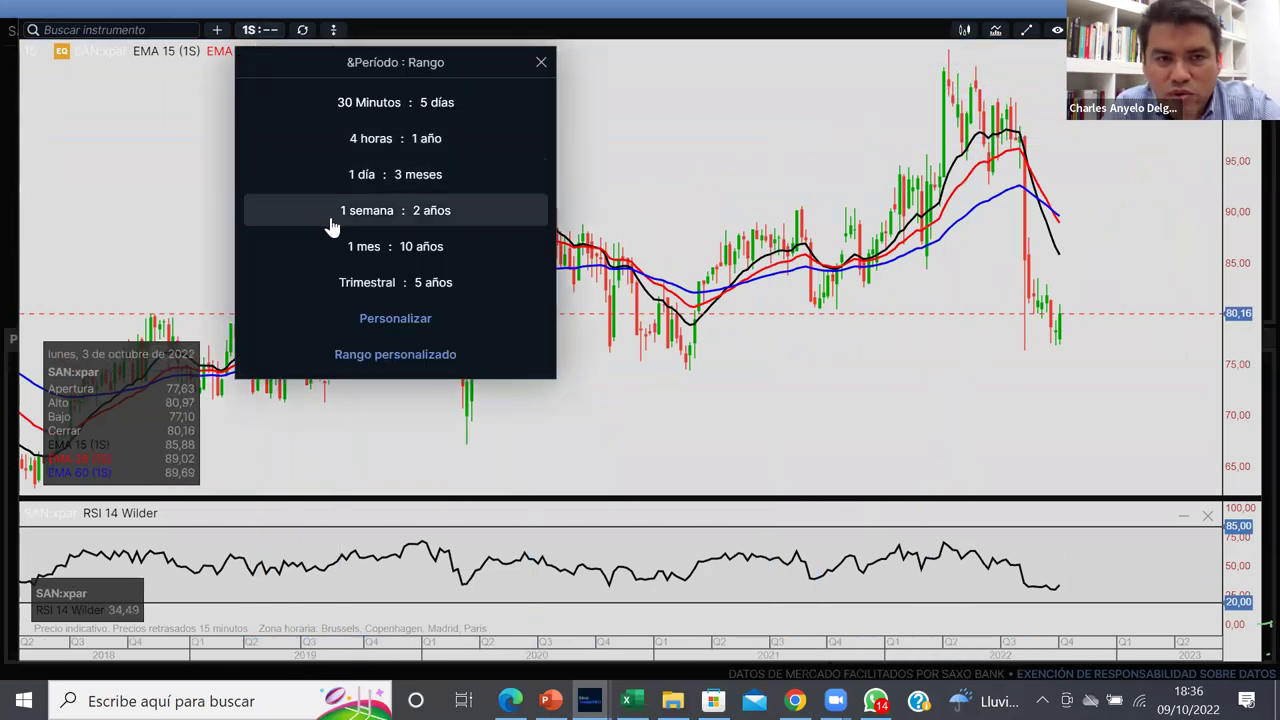
{"action": "left_click", "coordinate": [360, 175]}
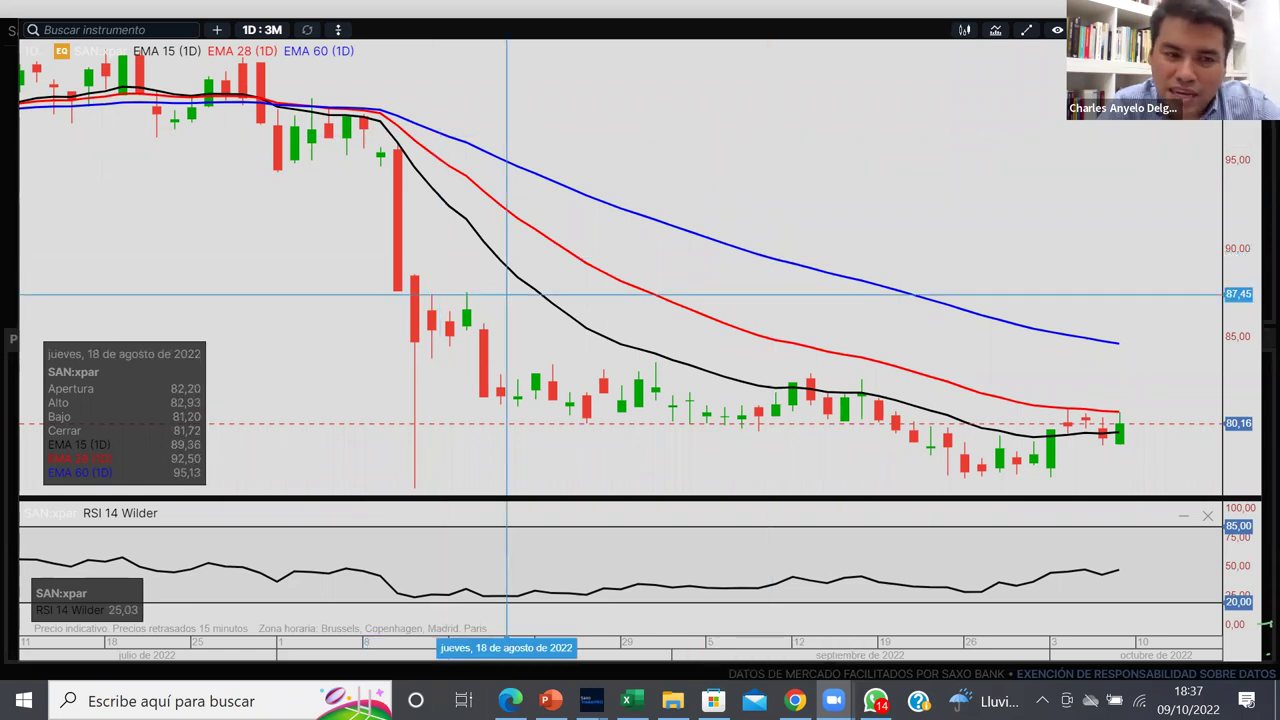
{"action": "scroll", "coordinate": [1258, 280], "scroll_direction": "down", "scroll_amount": 5}
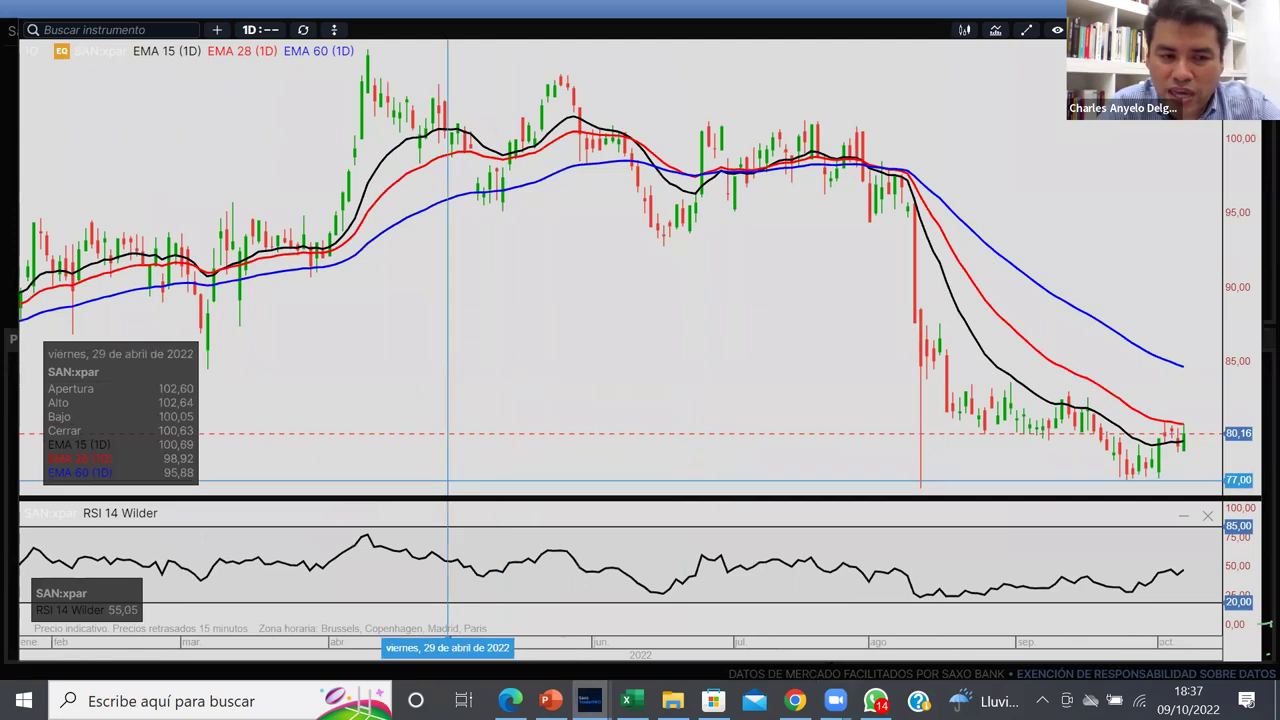
{"action": "scroll", "coordinate": [1258, 280], "scroll_direction": "down", "scroll_amount": 4}
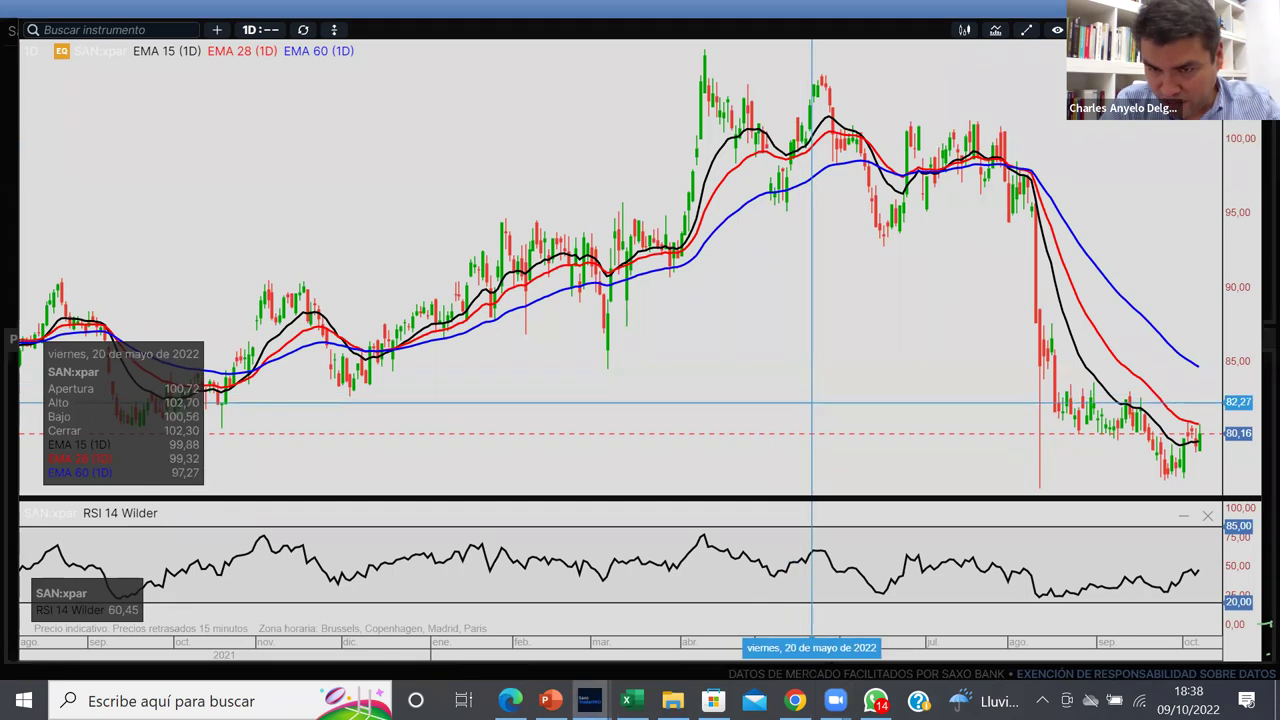
{"action": "scroll", "coordinate": [812, 394], "scroll_direction": "right", "scroll_amount": 2}
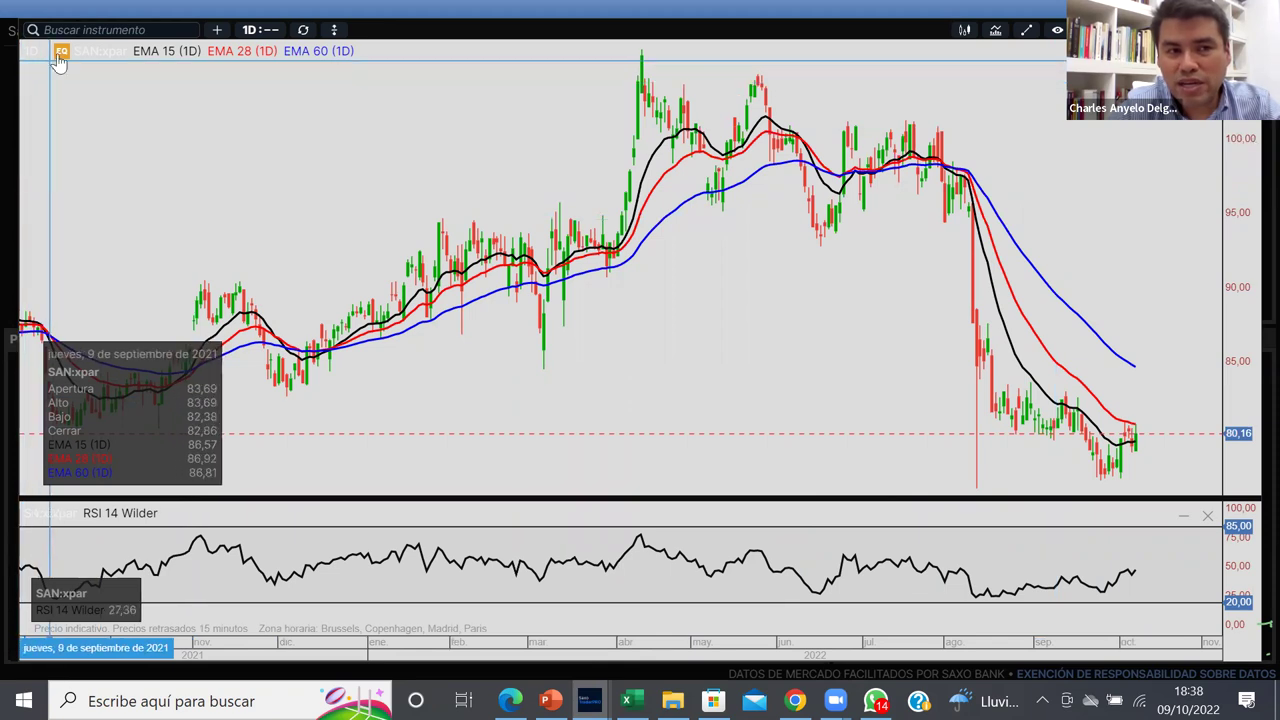
Step: Load the London-listed GSK PLC shares (GSK:xlon) in the chart and review their daily price history
{"action": "type", "text": "gsk"}
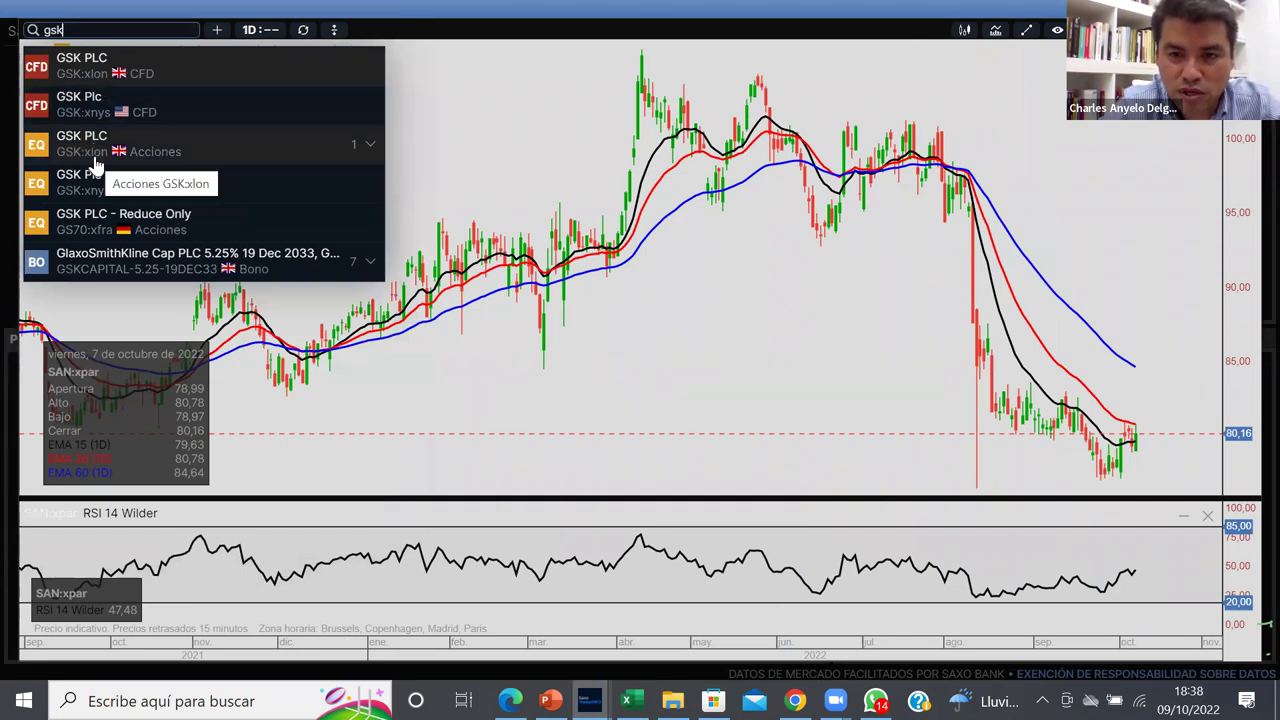
{"action": "left_click", "coordinate": [145, 162]}
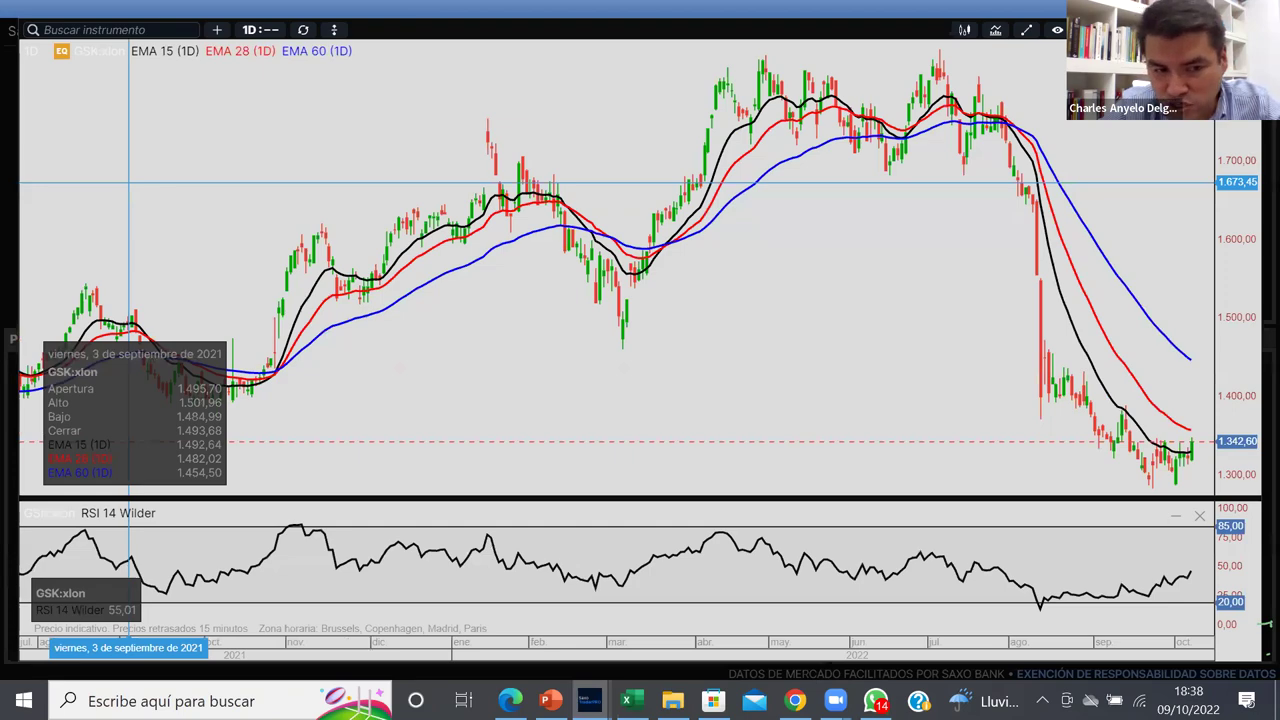
{"action": "scroll", "coordinate": [638, 522], "scroll_direction": "down", "scroll_amount": 5}
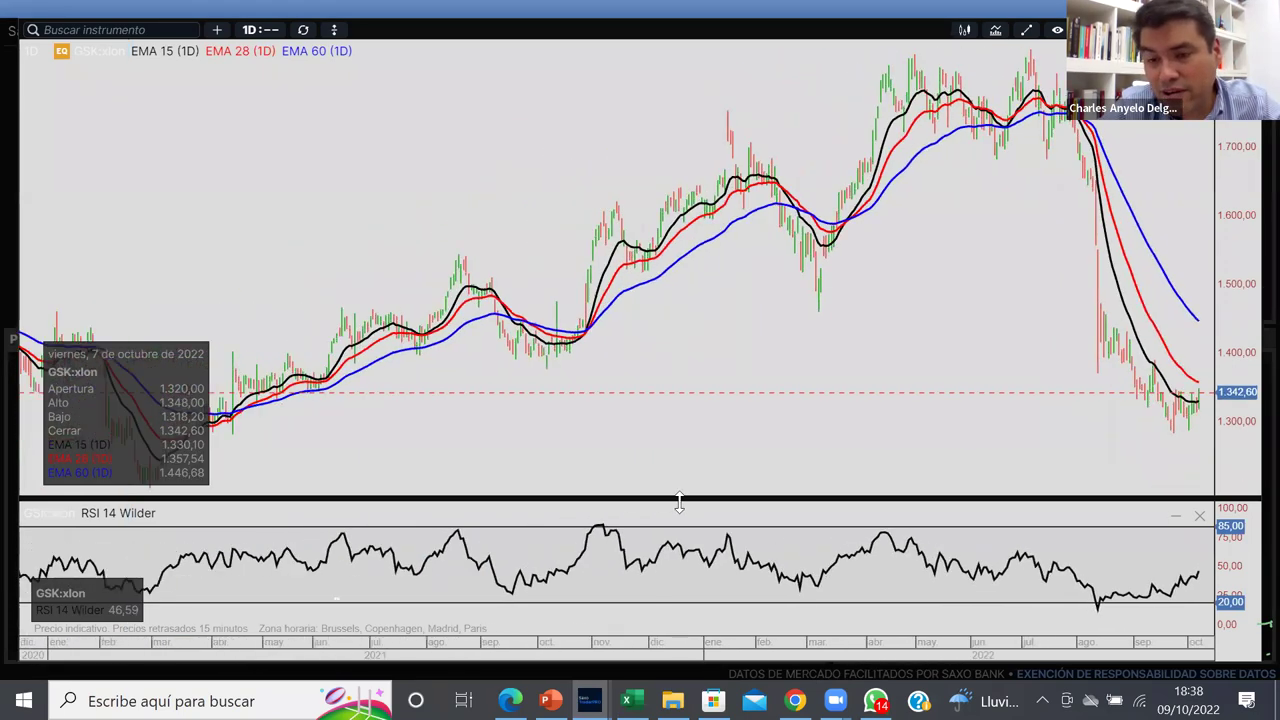
{"action": "scroll", "coordinate": [638, 522], "scroll_direction": "down", "scroll_amount": 5}
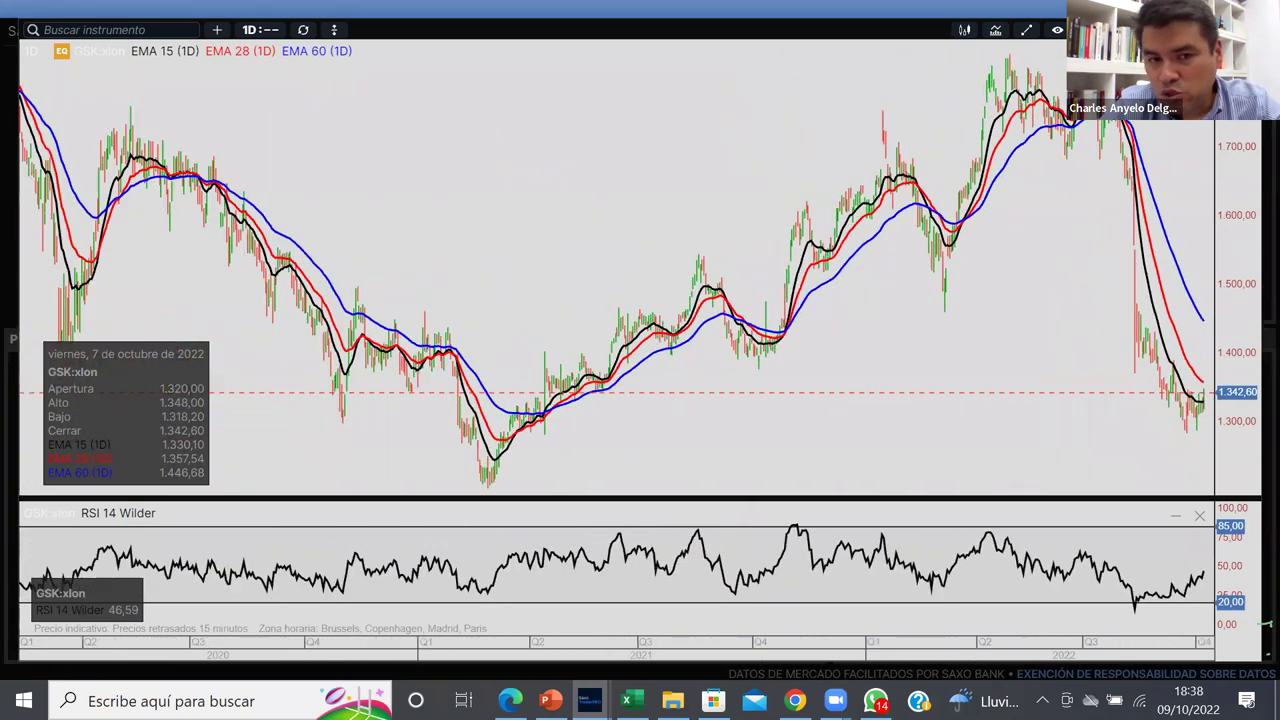
{"action": "scroll", "coordinate": [638, 522], "scroll_direction": "up", "scroll_amount": 5}
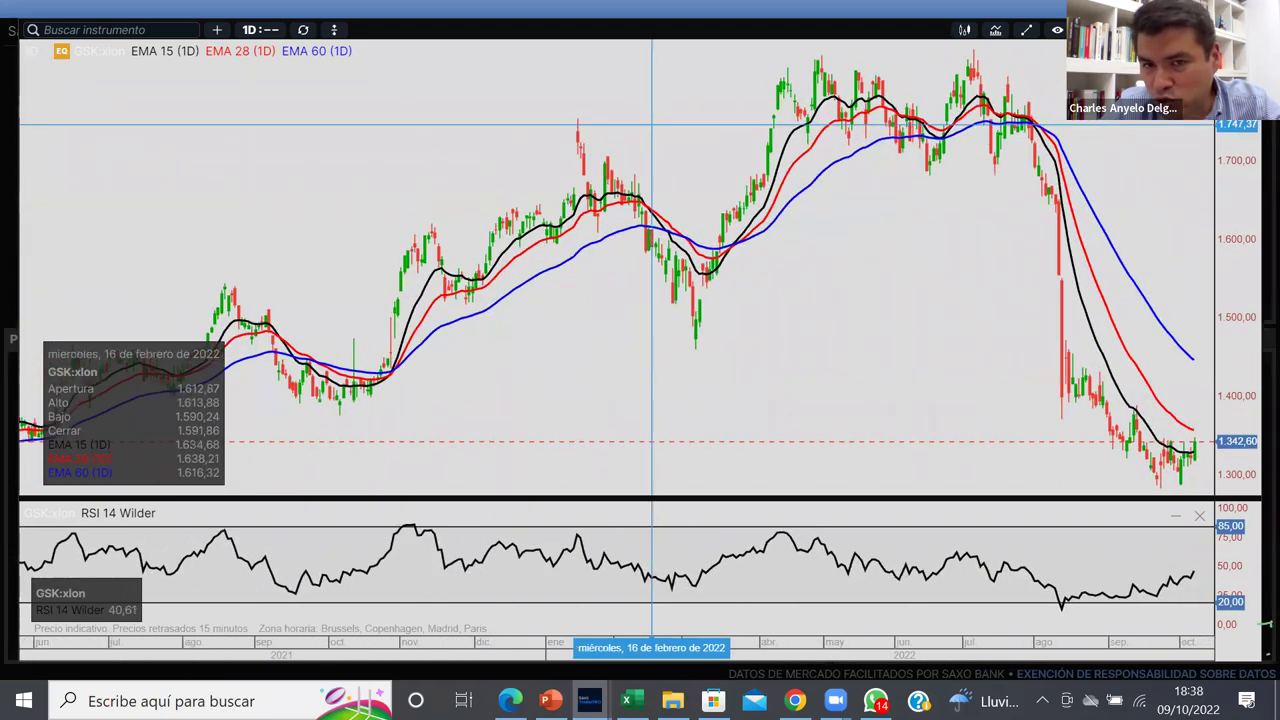
{"action": "scroll", "coordinate": [888, 298], "scroll_direction": "right", "scroll_amount": 5}
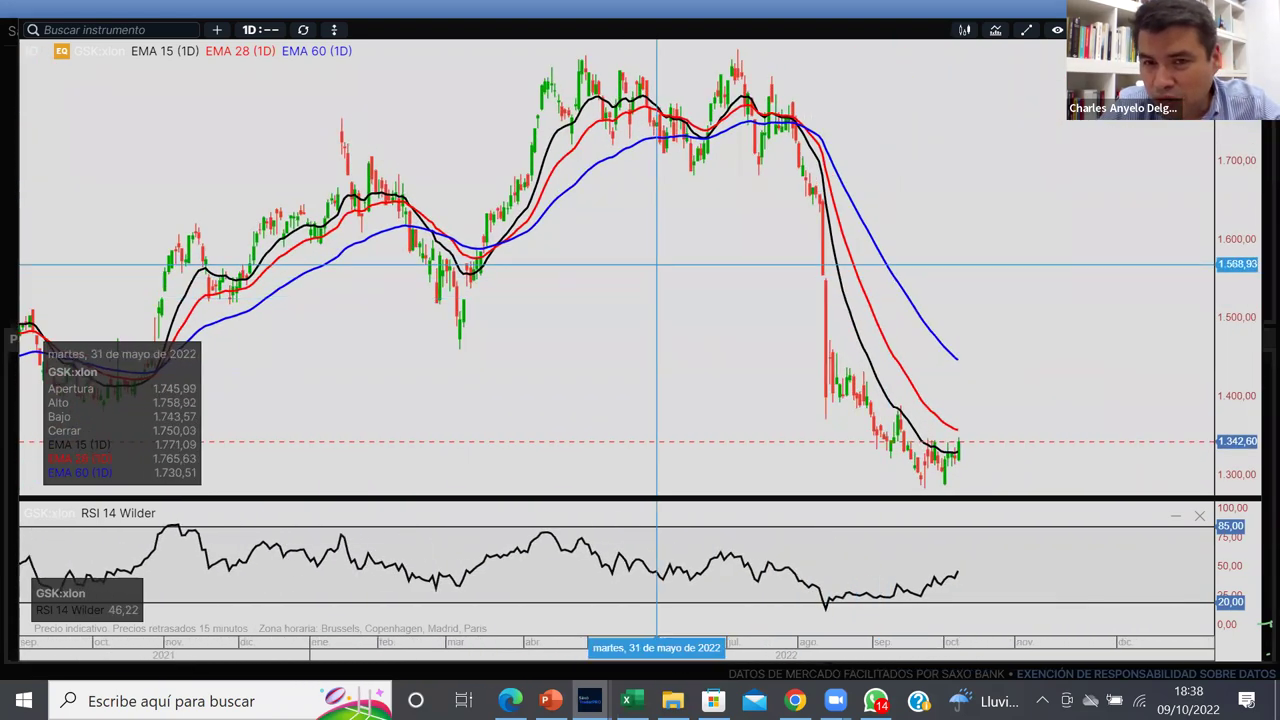
Step: Switch the GSK:xlon chart to the 1-week period with a 2-year range and focus on the most recent year
{"action": "left_click", "coordinate": [265, 30]}
{"action": "left_click", "coordinate": [330, 218]}
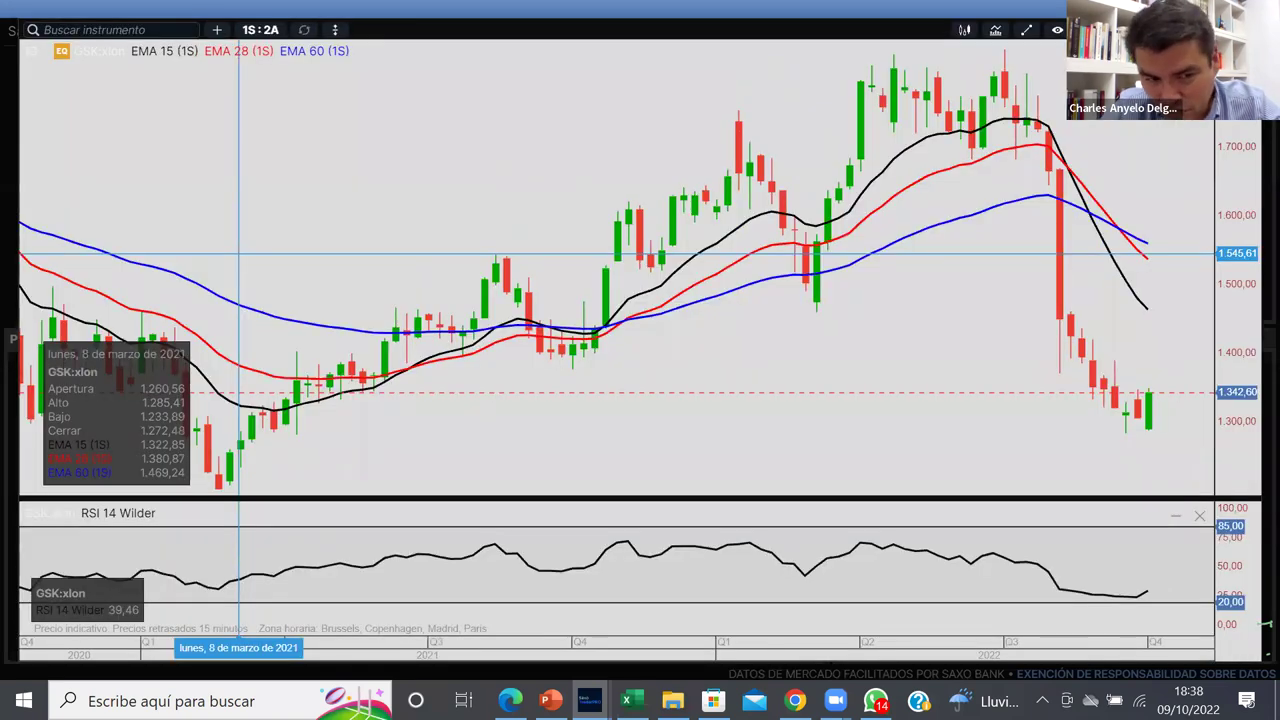
{"action": "scroll", "coordinate": [991, 385], "scroll_direction": "up", "scroll_amount": 5}
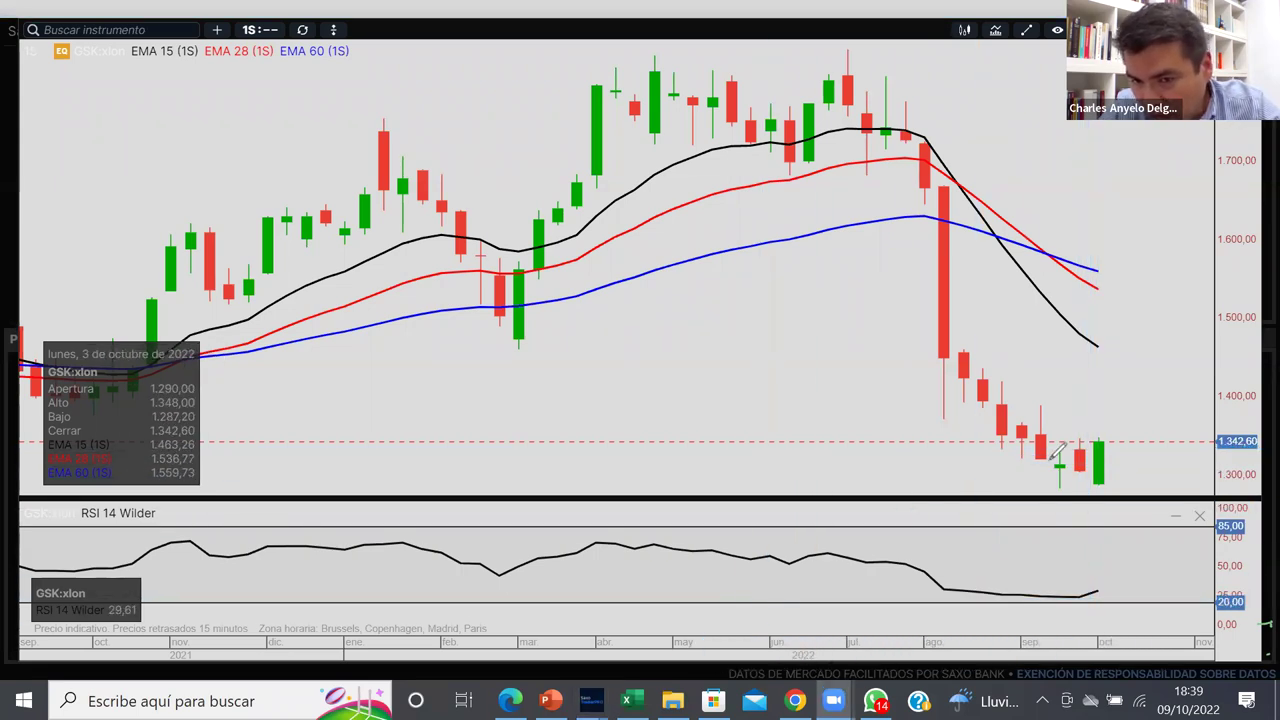
Step: Sketch a black box around the September candles and a small black arch beside the latest weekly candle
{"action": "mouse_move", "coordinate": [1025, 474]}
{"action": "left_mouse_down"}
{"action": "mouse_move", "coordinate": [1088, 472]}
{"action": "mouse_move", "coordinate": [1090, 438]}
{"action": "mouse_move", "coordinate": [1028, 443]}
{"action": "mouse_move", "coordinate": [1030, 471]}
{"action": "left_mouse_up"}
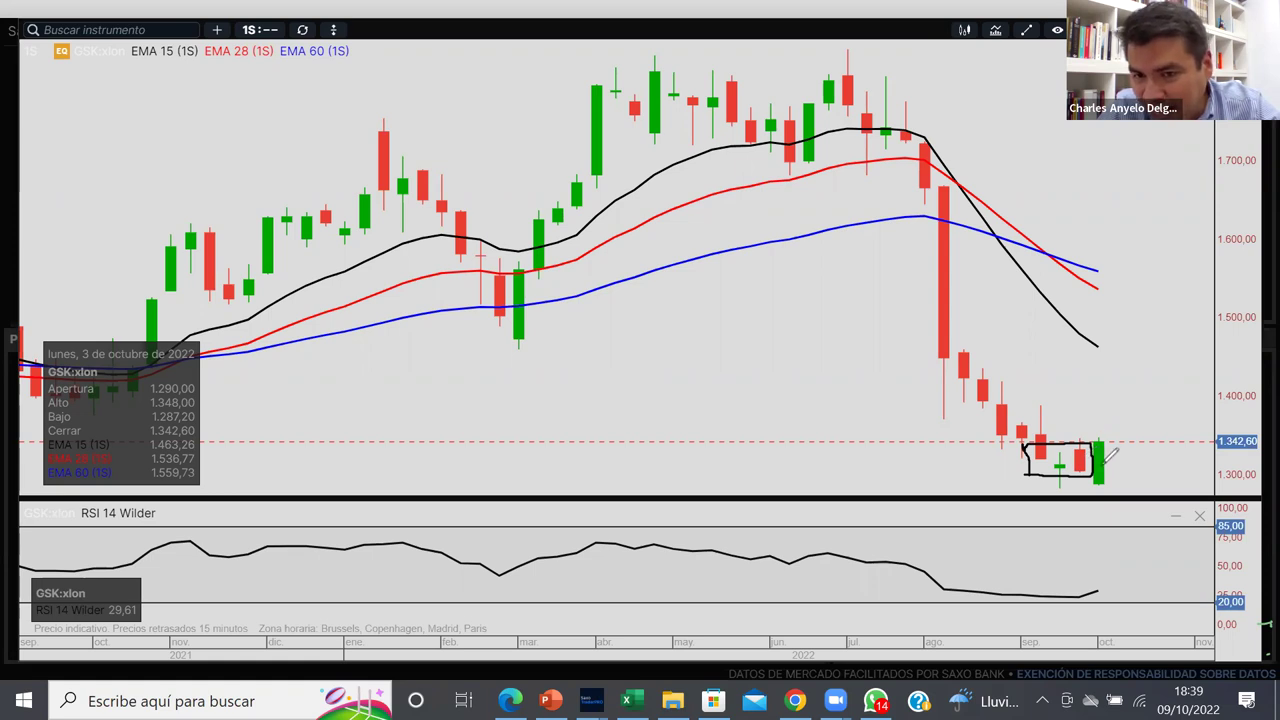
{"action": "mouse_move", "coordinate": [1112, 456]}
{"action": "left_mouse_down"}
{"action": "mouse_move", "coordinate": [1114, 480]}
{"action": "mouse_move", "coordinate": [1120, 448]}
{"action": "left_mouse_up"}
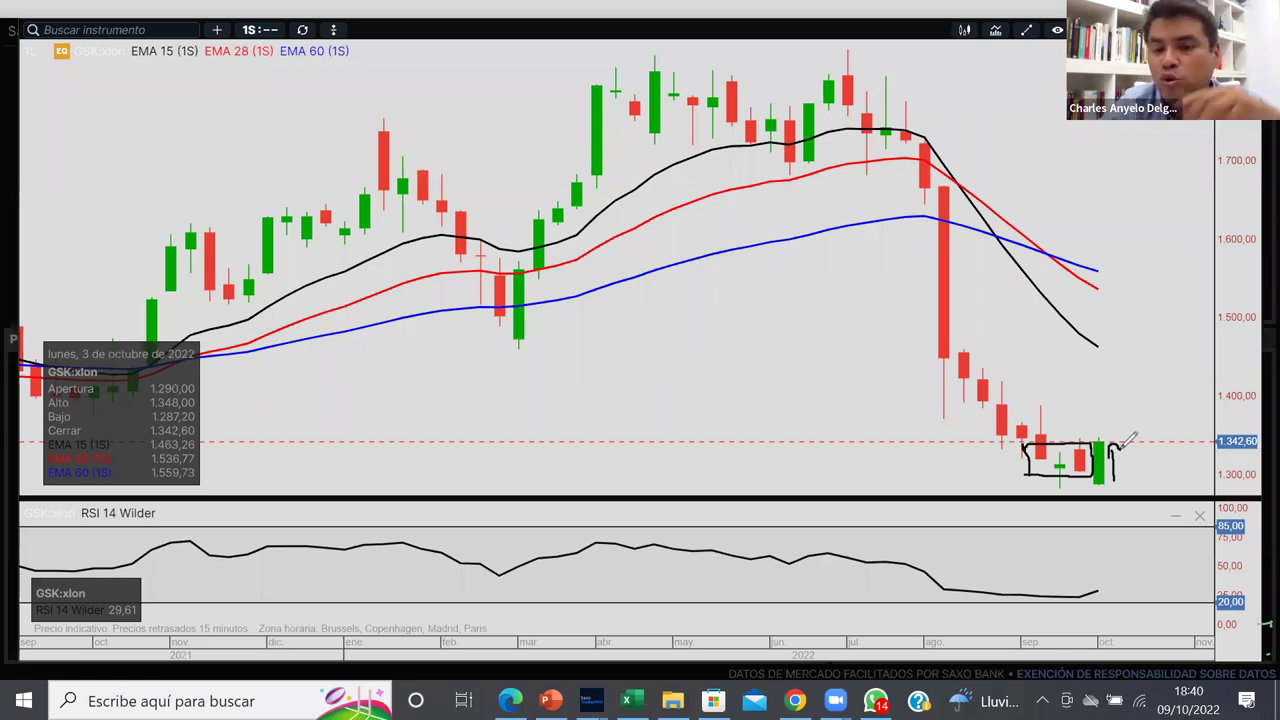
{"action": "left_click_drag", "start_coordinate": [1120, 447], "coordinate": [1117, 480]}
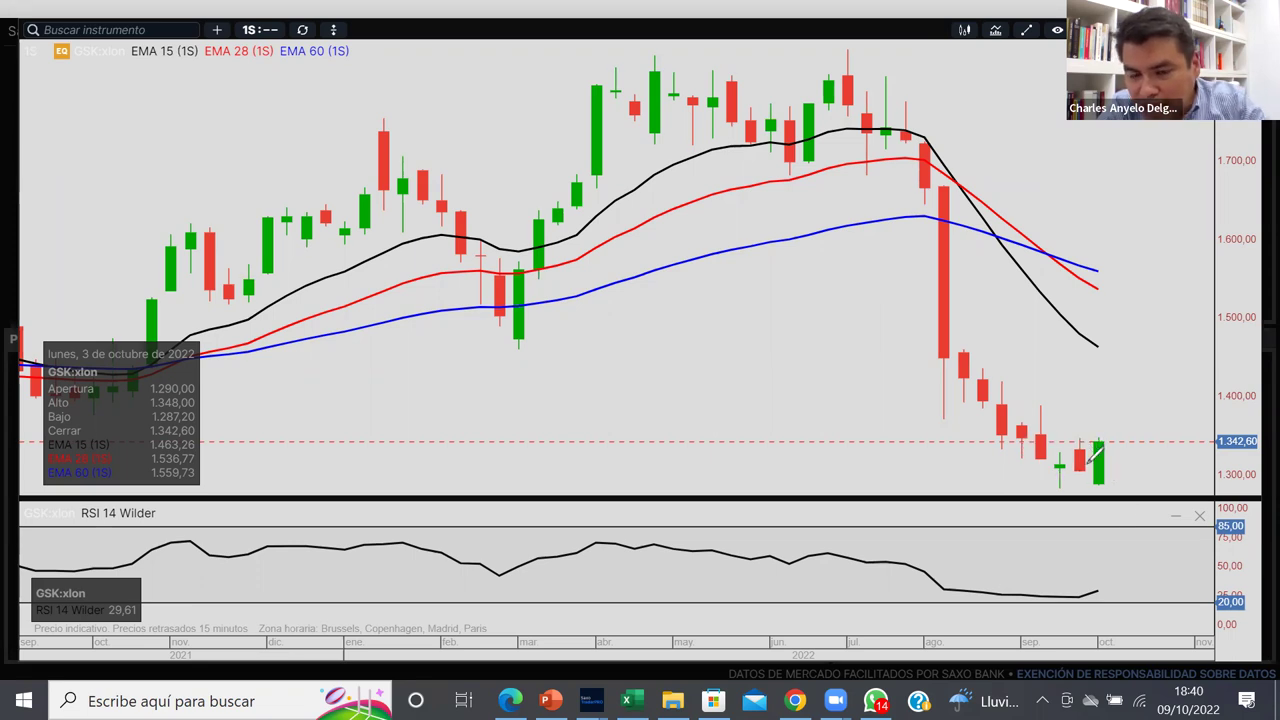
Step: Box the latest weekly candle in black and sketch a projected sideways path with two pink channel lines around it
{"action": "mouse_move", "coordinate": [1086, 462]}
{"action": "left_mouse_down"}
{"action": "mouse_move", "coordinate": [1086, 490]}
{"action": "mouse_move", "coordinate": [1104, 490]}
{"action": "mouse_move", "coordinate": [1115, 432]}
{"action": "mouse_move", "coordinate": [1092, 435]}
{"action": "mouse_move", "coordinate": [1093, 490]}
{"action": "left_mouse_up"}
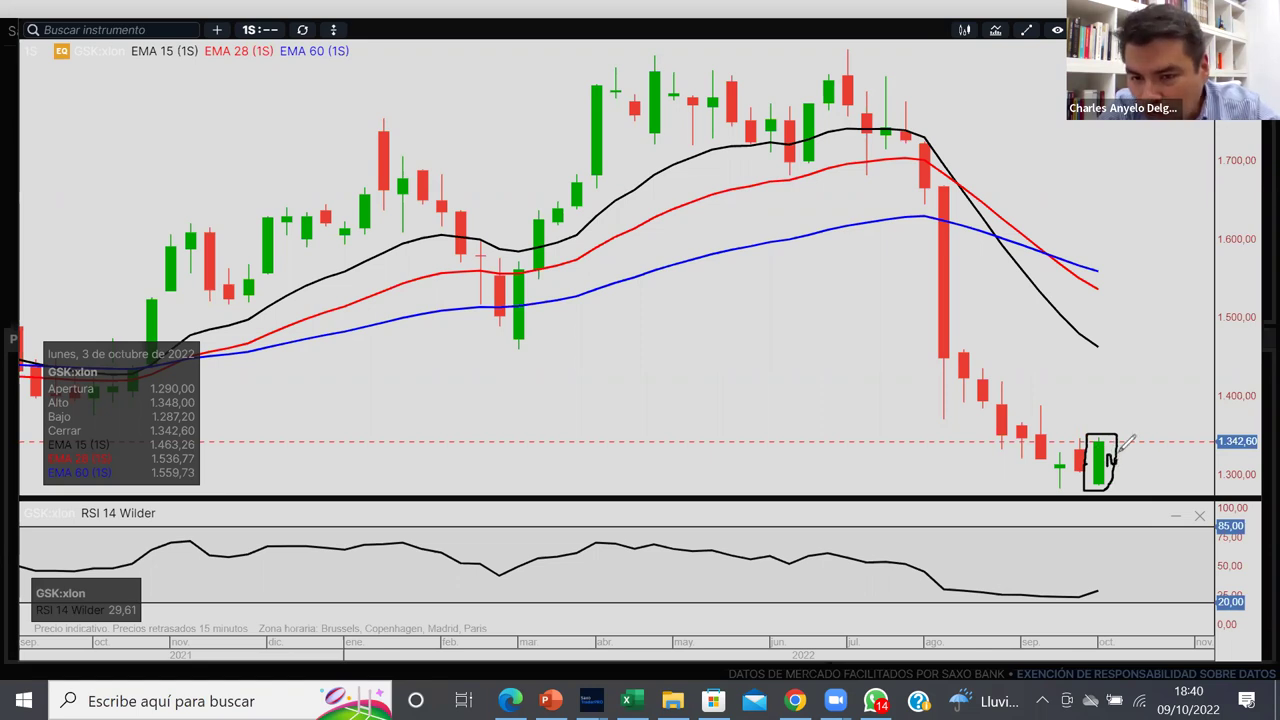
{"action": "mouse_move", "coordinate": [1121, 452]}
{"action": "left_mouse_down"}
{"action": "mouse_move", "coordinate": [1184, 455]}
{"action": "mouse_move", "coordinate": [1193, 412]}
{"action": "left_mouse_up"}
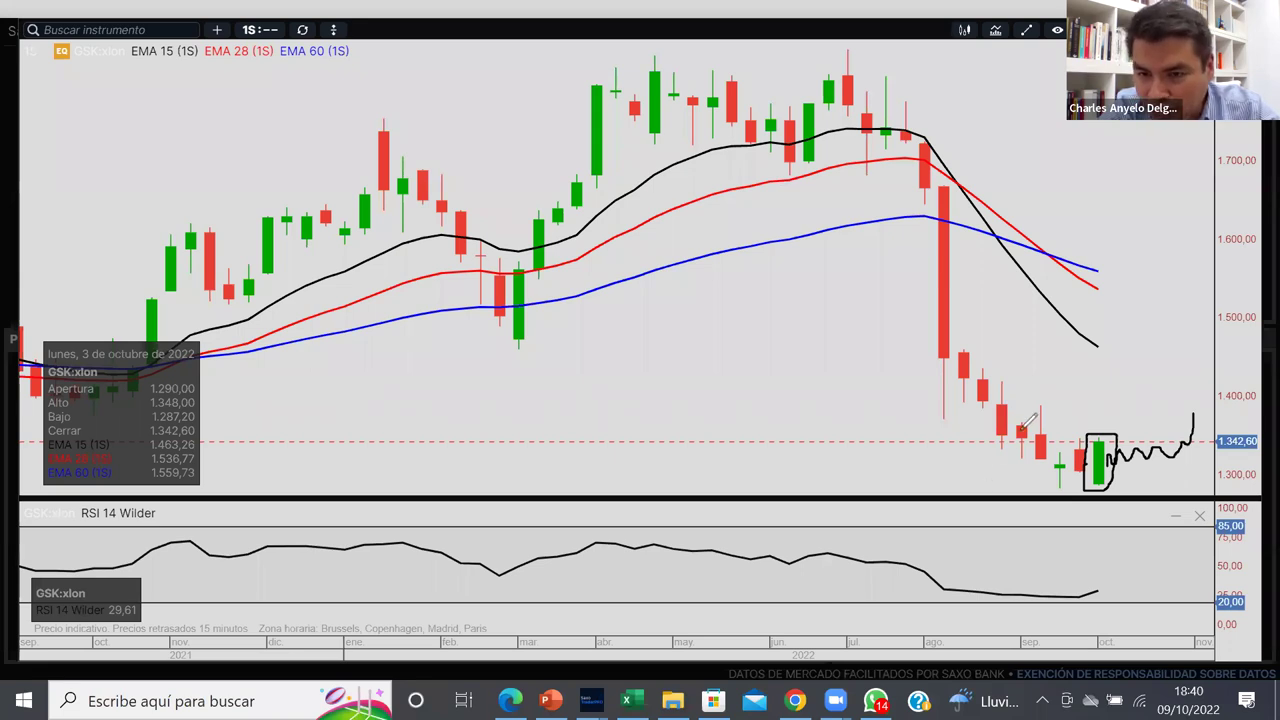
{"action": "left_click_drag", "start_coordinate": [1004, 451], "coordinate": [1220, 442]}
{"action": "left_click_drag", "start_coordinate": [1004, 470], "coordinate": [1214, 453]}
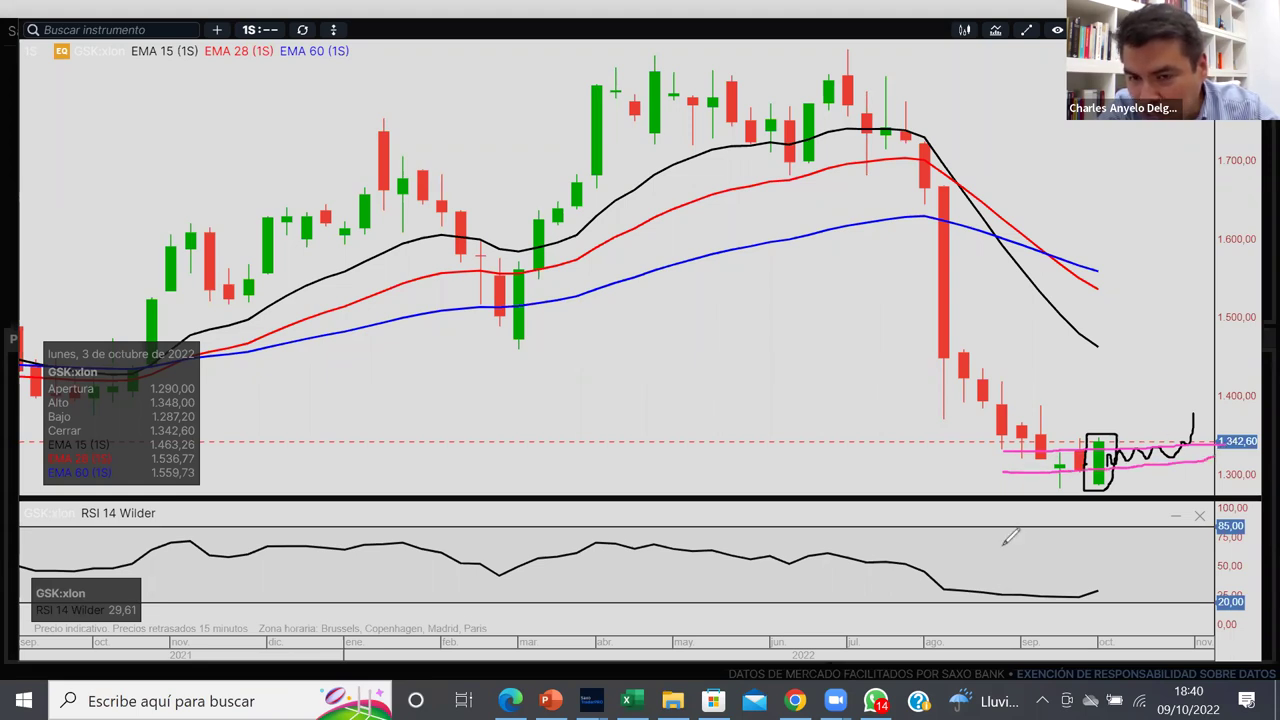
Step: Draw an orange curved arrow beneath the projected path and erase all the sketches from the chart
{"action": "mouse_move", "coordinate": [978, 452]}
{"action": "left_mouse_down"}
{"action": "mouse_move", "coordinate": [1058, 470]}
{"action": "mouse_move", "coordinate": [1146, 466]}
{"action": "mouse_move", "coordinate": [1208, 438]}
{"action": "left_mouse_up"}
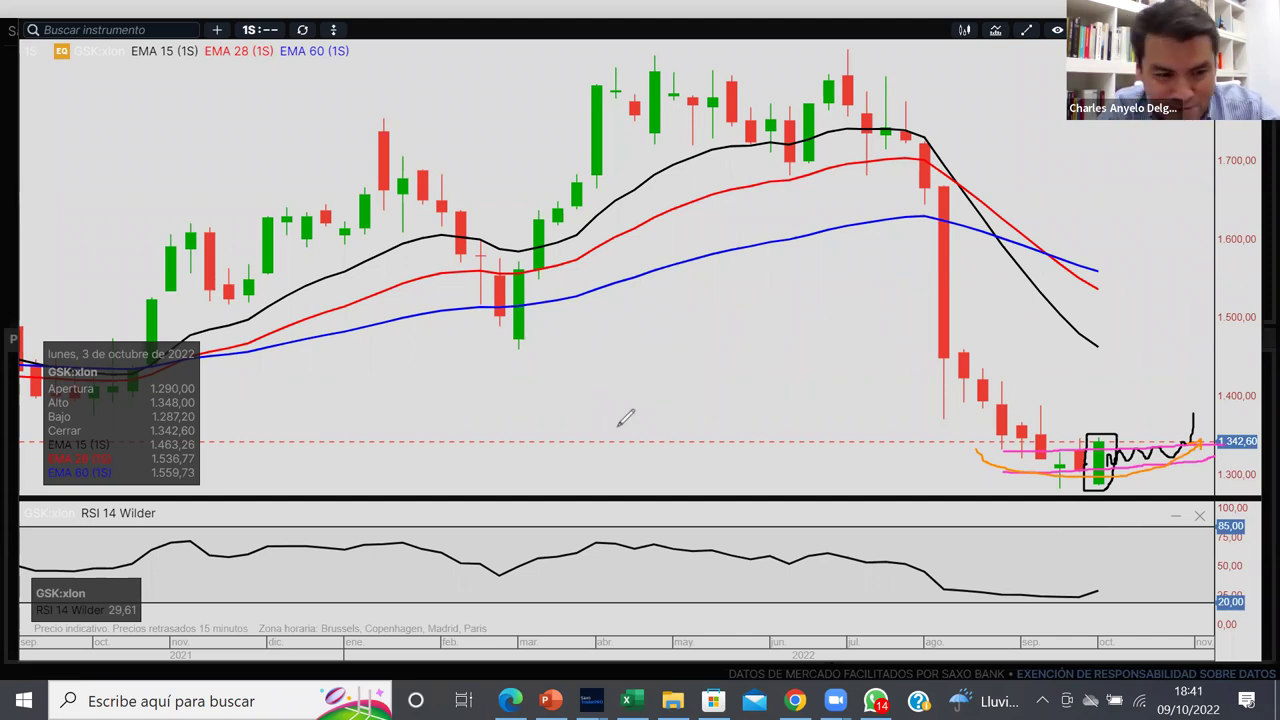
{"action": "key", "text": "e"}
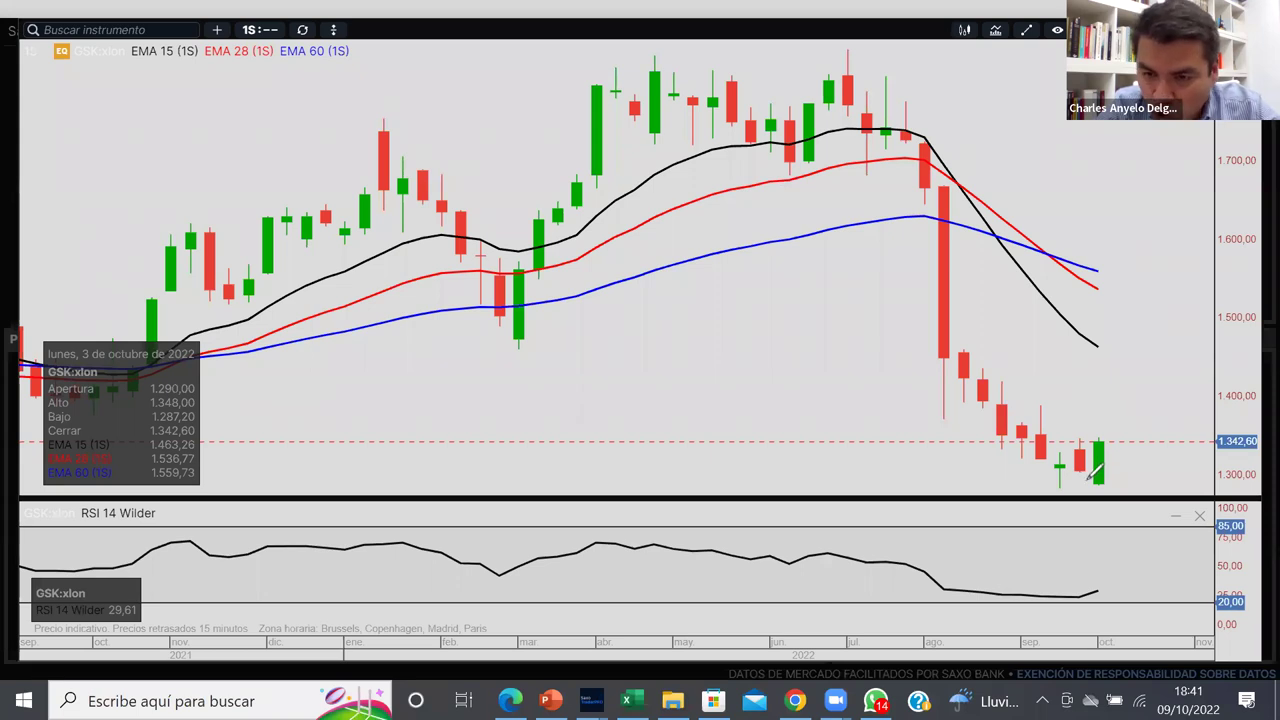
{"action": "mouse_move", "coordinate": [1090, 478]}
{"action": "left_mouse_down"}
{"action": "mouse_move", "coordinate": [1118, 482]}
{"action": "mouse_move", "coordinate": [1124, 442]}
{"action": "mouse_move", "coordinate": [1098, 424]}
{"action": "mouse_move", "coordinate": [1090, 478]}
{"action": "left_mouse_up"}
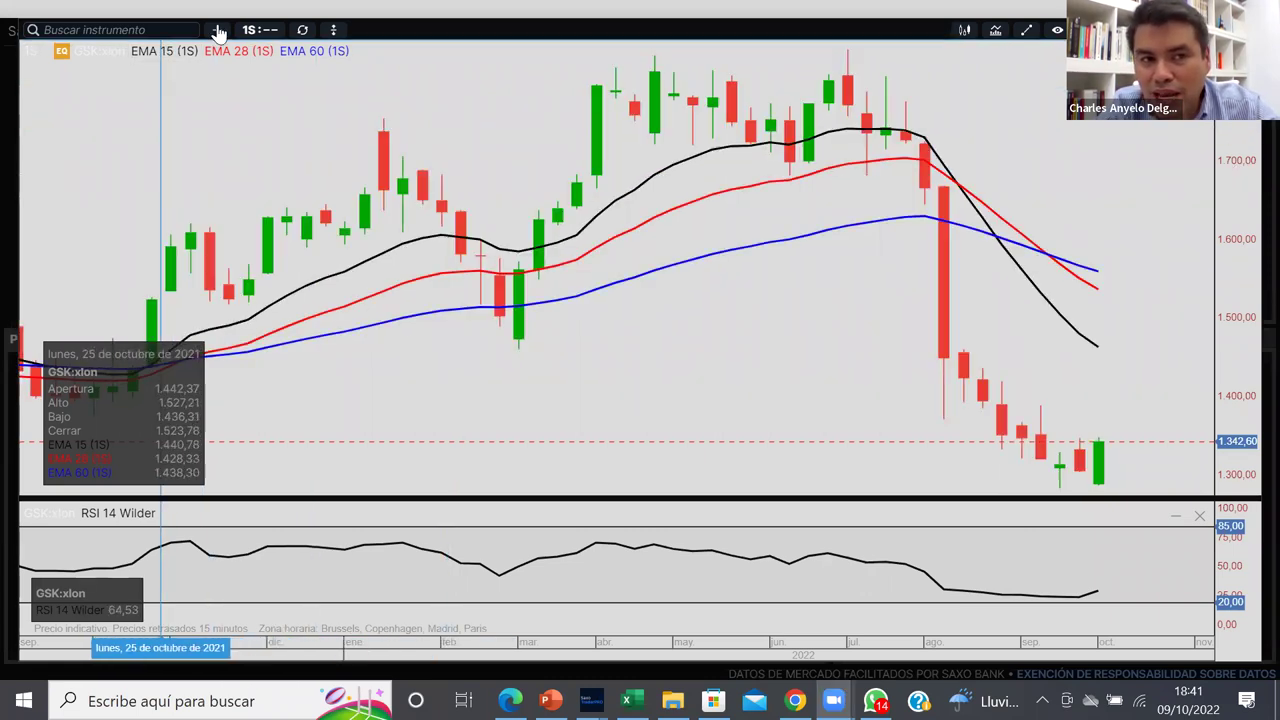
Step: Set the GSK:xlon chart to the 1-day period with a 3-month range and widen it back to late May 2022
{"action": "left_click", "coordinate": [256, 30]}
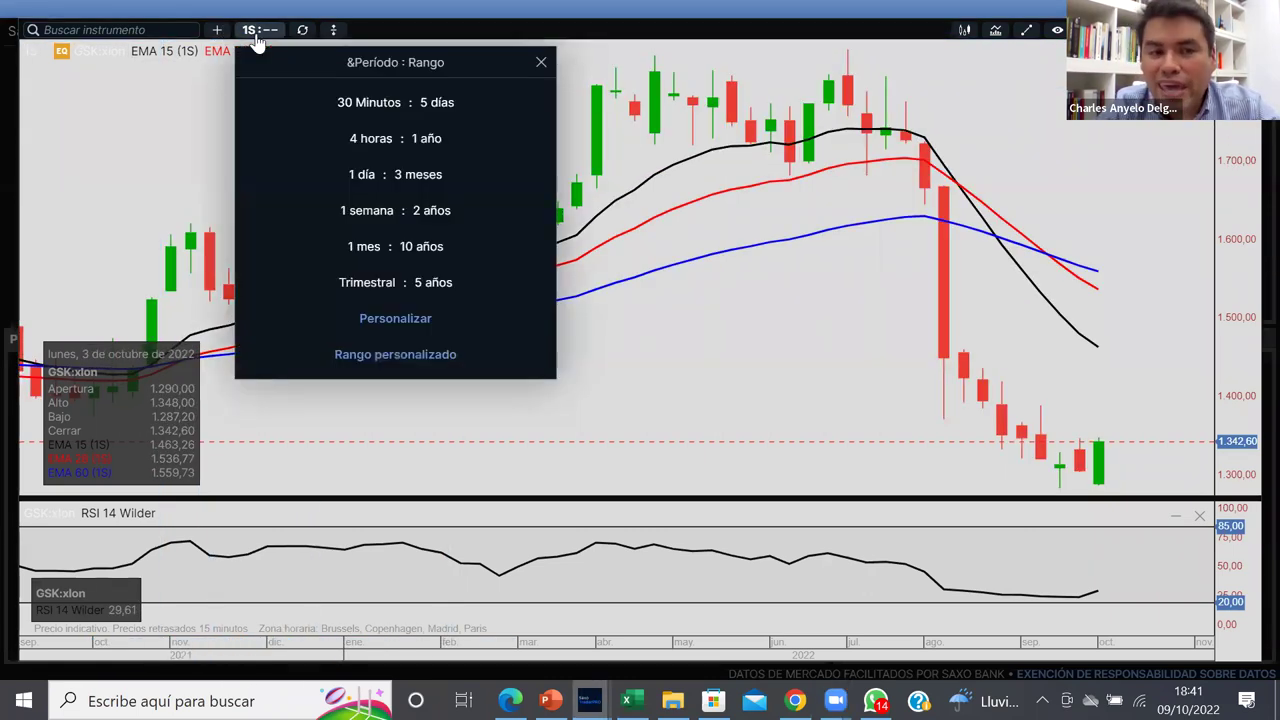
{"action": "left_click", "coordinate": [344, 177]}
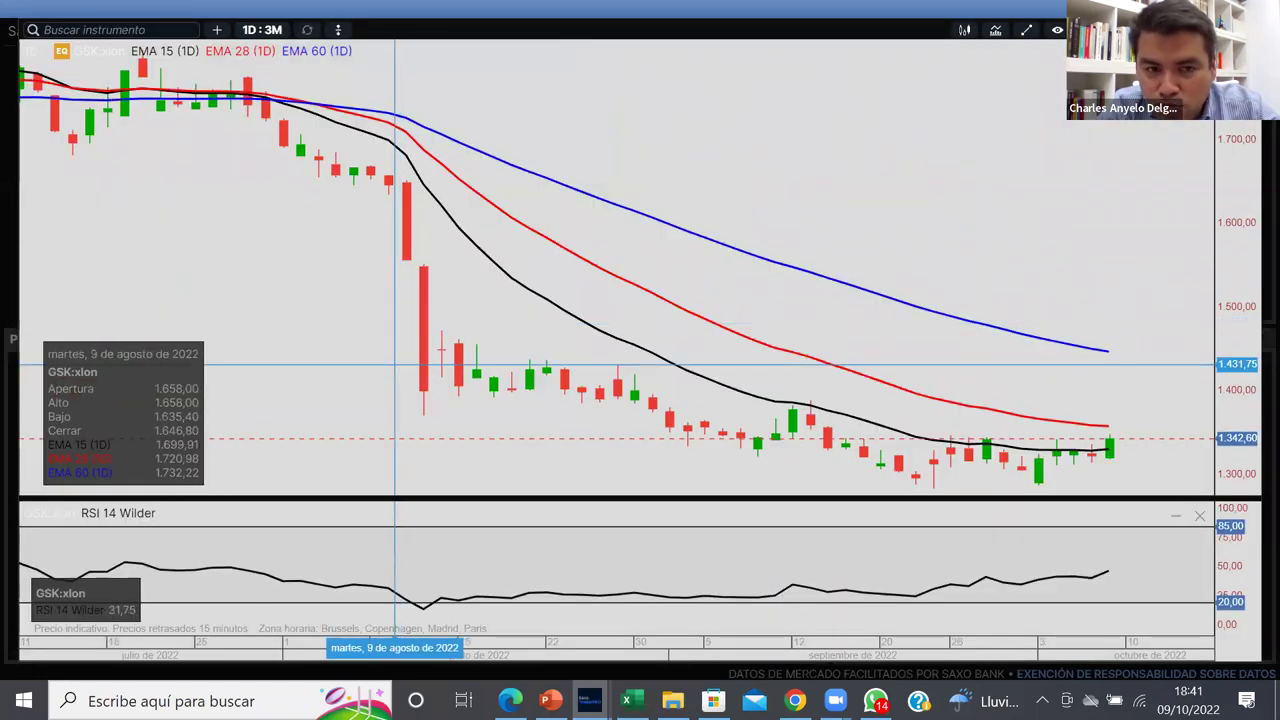
{"action": "scroll", "coordinate": [27, 678], "scroll_direction": "down", "scroll_amount": 5}
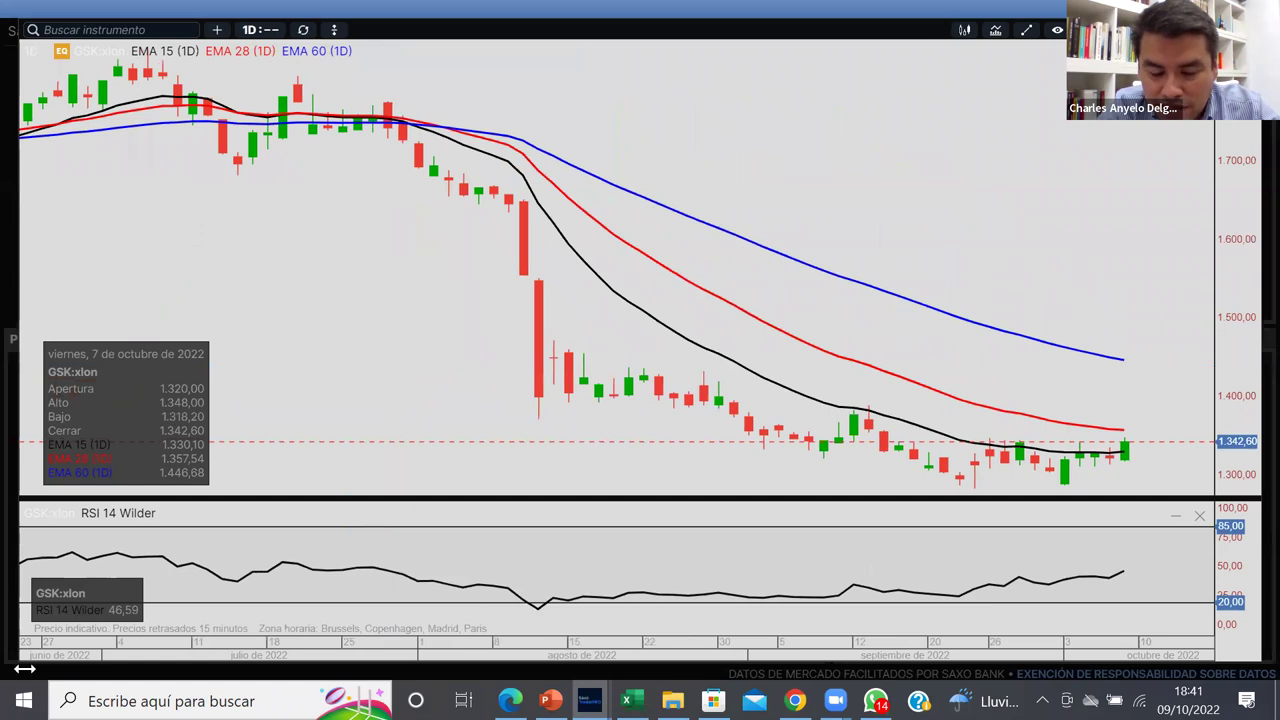
{"action": "scroll", "coordinate": [27, 678], "scroll_direction": "up", "scroll_amount": 2}
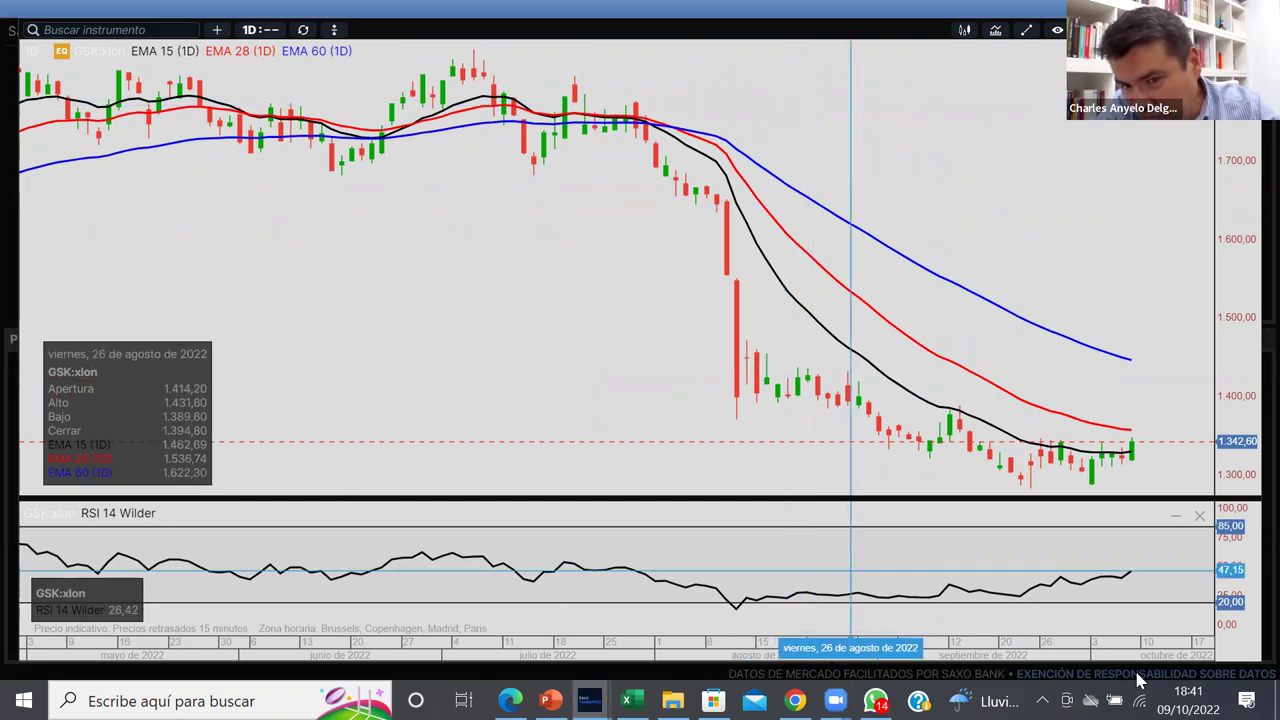
{"action": "scroll", "coordinate": [850, 400], "scroll_direction": "up", "scroll_amount": 2}
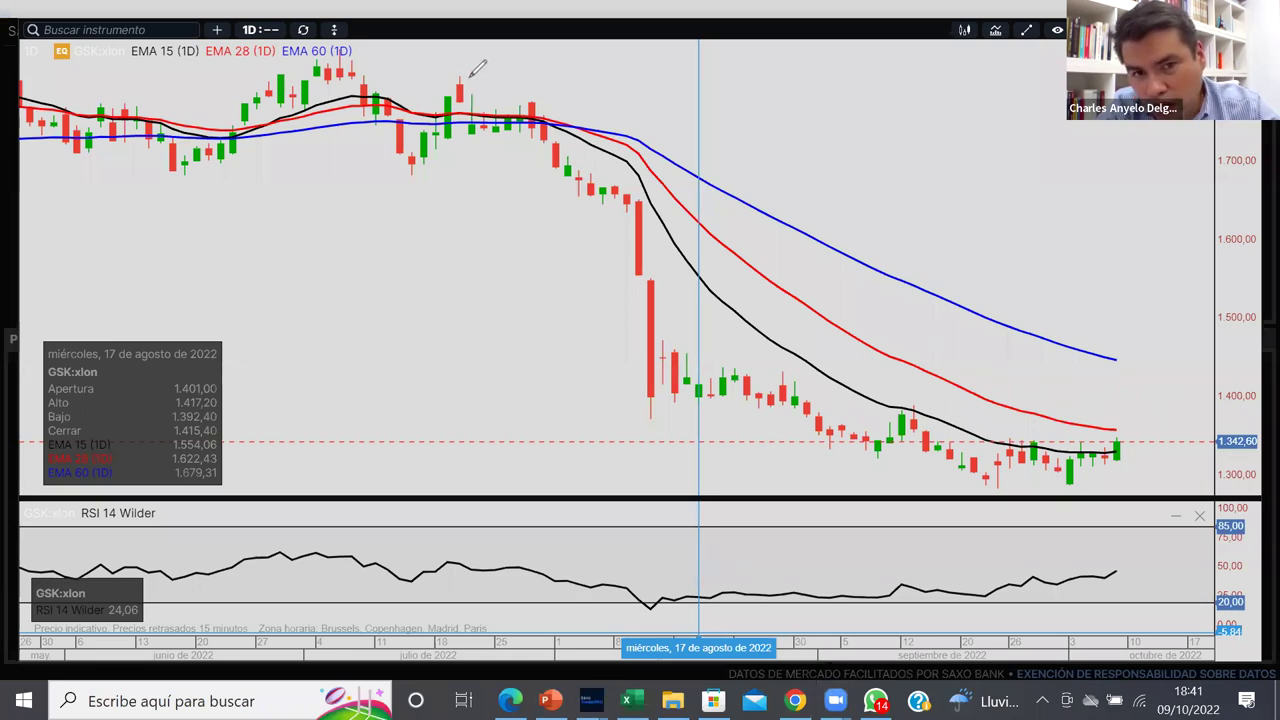
Step: Sketch a steep orange downtrend line over the August fall and a flatter one along the candles from mid-August to October, with small step marks
{"action": "mouse_move", "coordinate": [520, 77]}
{"action": "left_mouse_down"}
{"action": "mouse_move", "coordinate": [636, 232]}
{"action": "mouse_move", "coordinate": [746, 434]}
{"action": "left_mouse_up"}
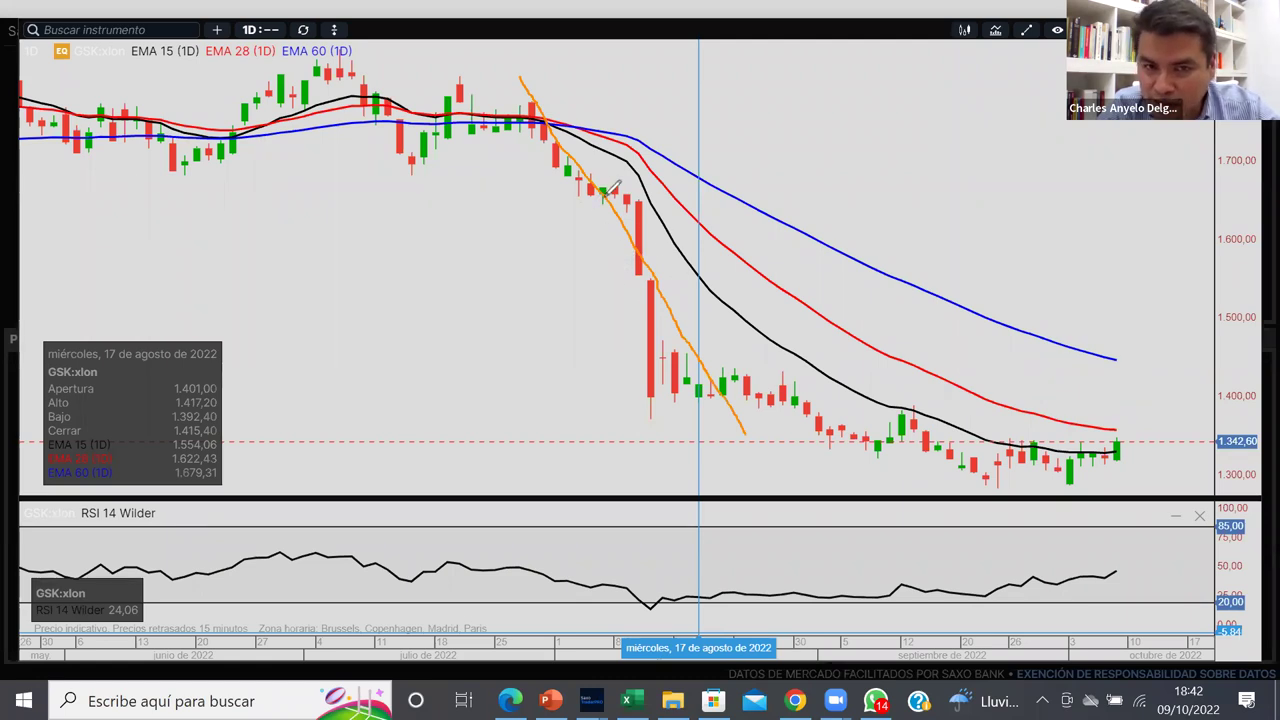
{"action": "mouse_move", "coordinate": [606, 192]}
{"action": "left_mouse_down"}
{"action": "mouse_move", "coordinate": [601, 233]}
{"action": "mouse_move", "coordinate": [630, 228]}
{"action": "left_mouse_up"}
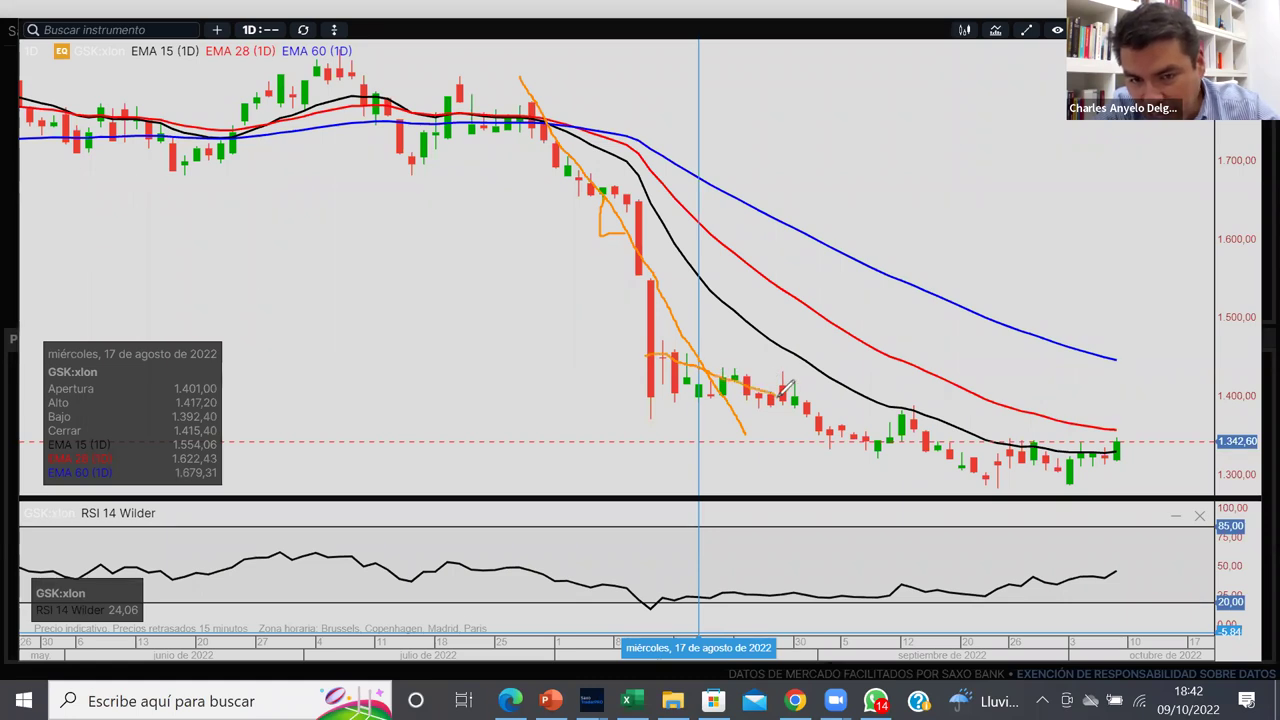
{"action": "mouse_move", "coordinate": [800, 401]}
{"action": "left_mouse_down"}
{"action": "mouse_move", "coordinate": [1008, 442]}
{"action": "mouse_move", "coordinate": [1162, 491]}
{"action": "left_mouse_up"}
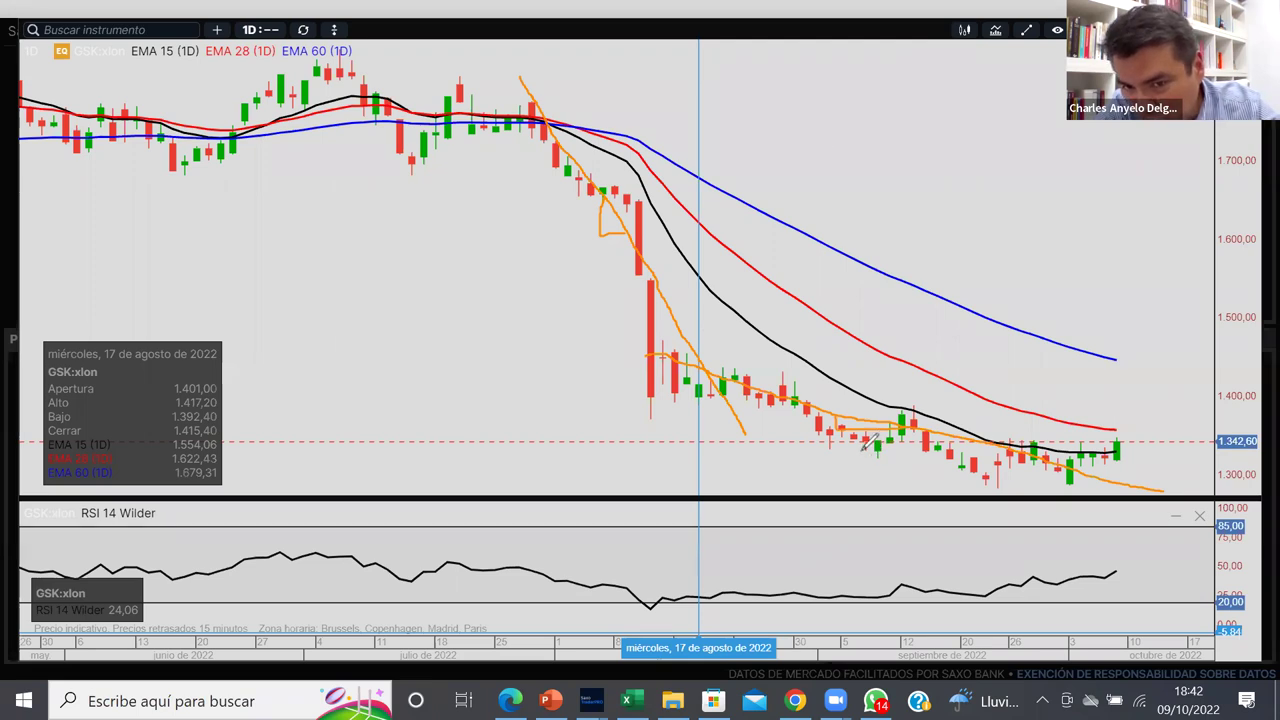
Step: Sketch a blue horizontal line through the September candles, two down arrows between the averages and a cross beside the last candle, and erase all sketches
{"action": "left_click_drag", "start_coordinate": [878, 447], "coordinate": [1226, 449]}
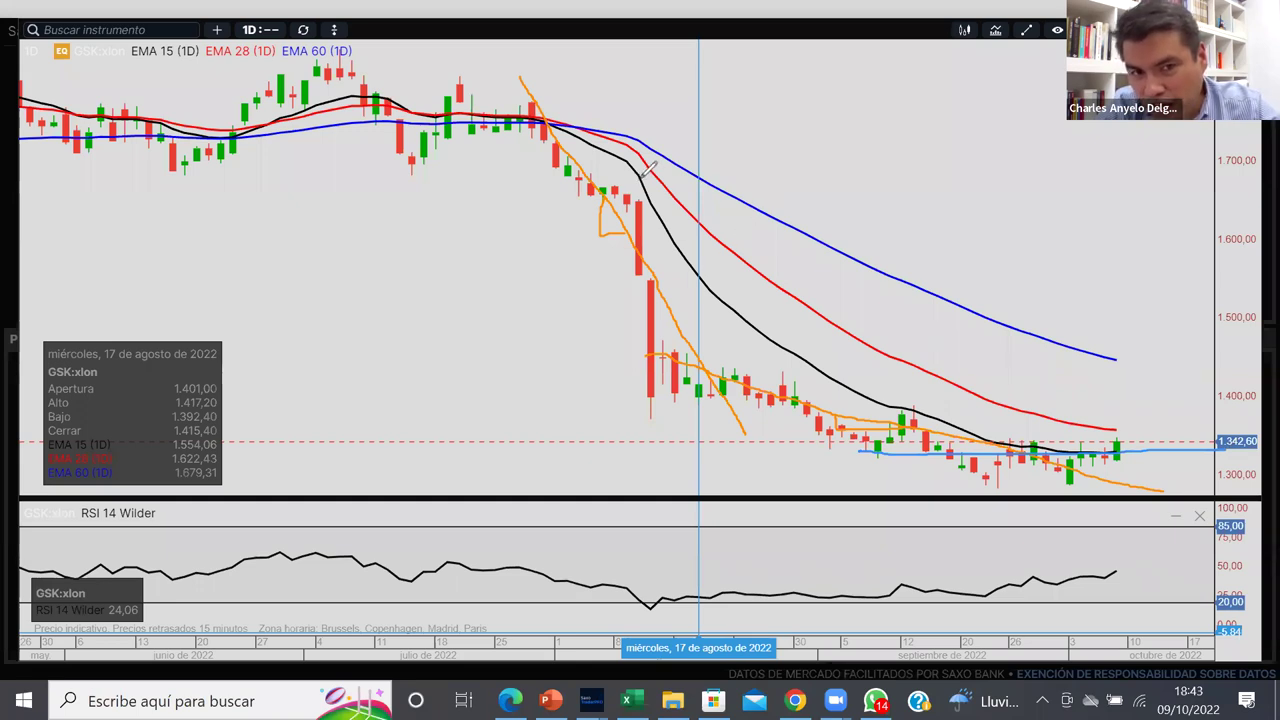
{"action": "left_click_drag", "start_coordinate": [667, 160], "coordinate": [672, 228]}
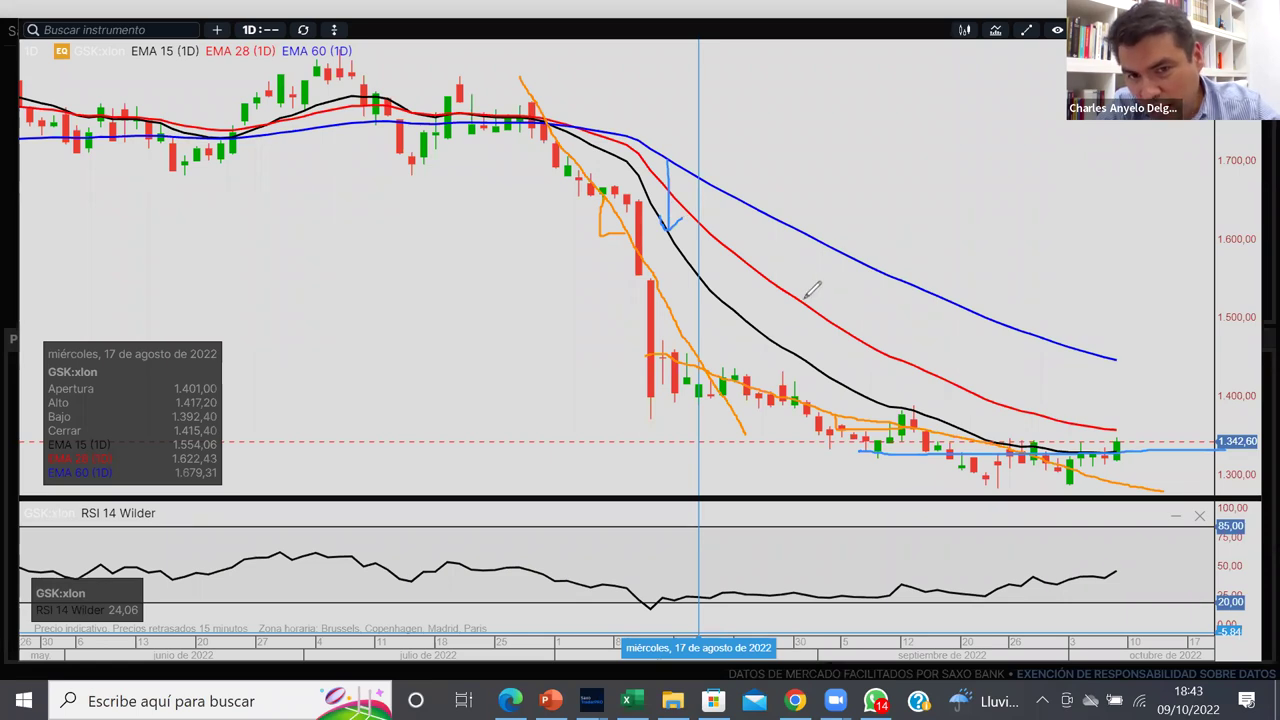
{"action": "mouse_move", "coordinate": [825, 312]}
{"action": "left_mouse_down"}
{"action": "mouse_move", "coordinate": [838, 389]}
{"action": "mouse_move", "coordinate": [841, 352]}
{"action": "left_mouse_up"}
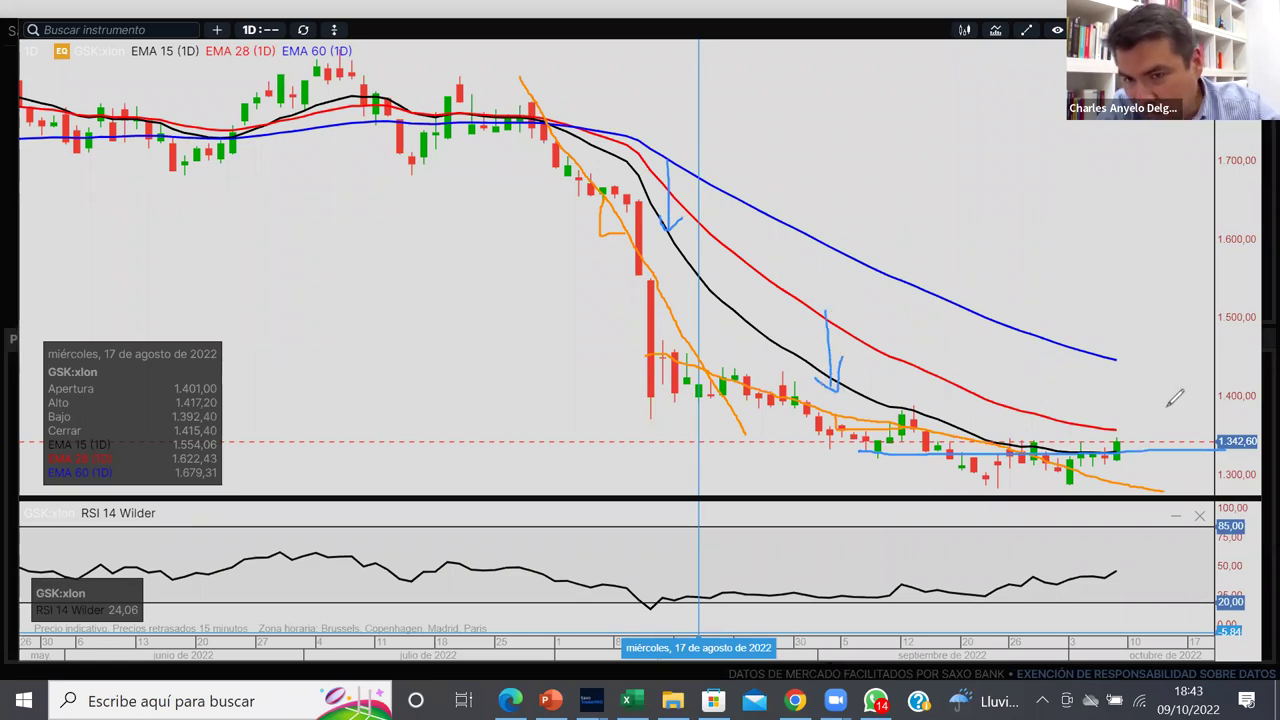
{"action": "left_click_drag", "start_coordinate": [1173, 399], "coordinate": [1155, 434]}
{"action": "left_click_drag", "start_coordinate": [1134, 391], "coordinate": [1190, 422]}
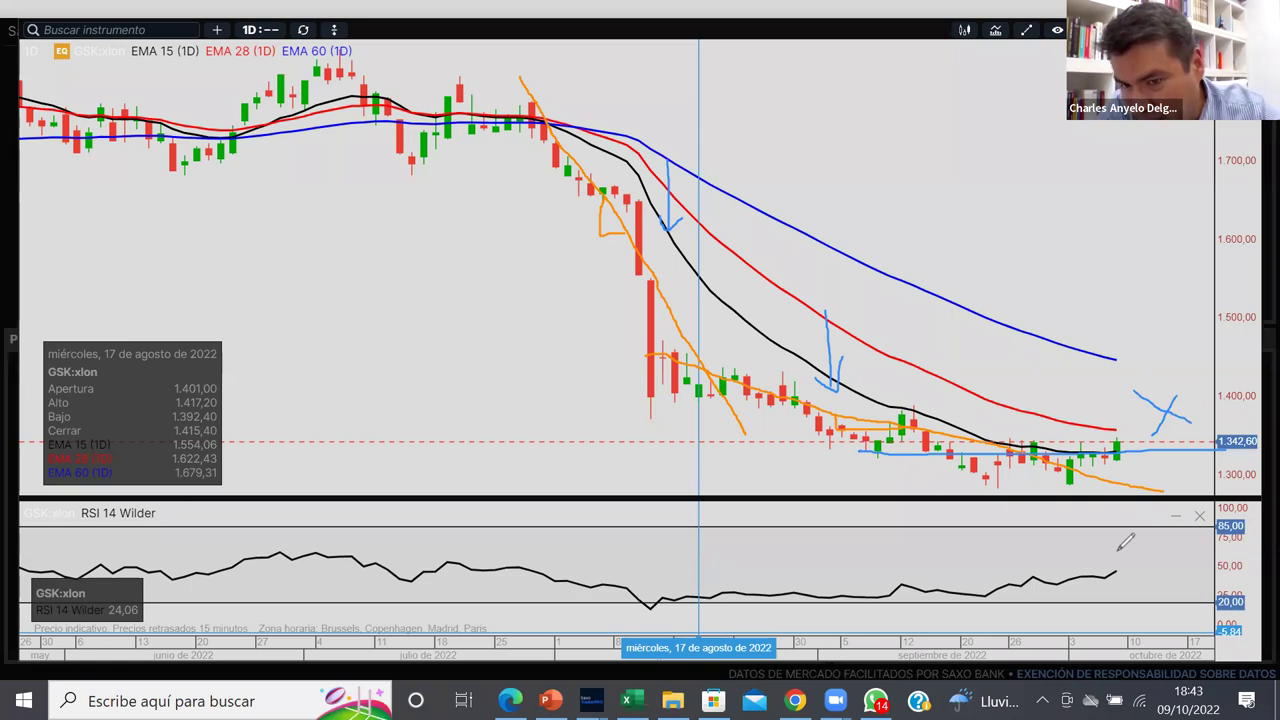
{"action": "key", "text": "e"}
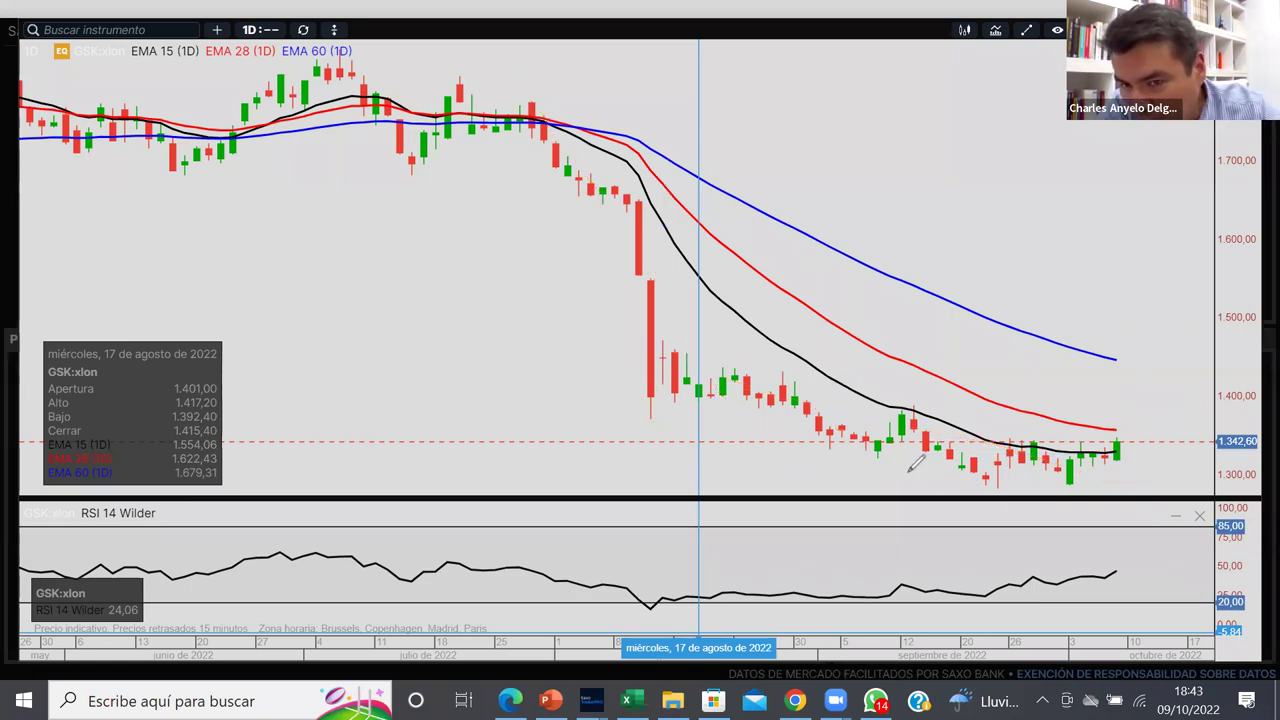
Step: Circle the September–October candles in blue, add lines along their lows and highs plus a curved down arrow, and erase all the sketches
{"action": "mouse_move", "coordinate": [910, 470]}
{"action": "left_mouse_down"}
{"action": "mouse_move", "coordinate": [985, 484]}
{"action": "mouse_move", "coordinate": [1105, 478]}
{"action": "mouse_move", "coordinate": [1138, 458]}
{"action": "mouse_move", "coordinate": [1120, 436]}
{"action": "mouse_move", "coordinate": [1060, 433]}
{"action": "mouse_move", "coordinate": [885, 432]}
{"action": "mouse_move", "coordinate": [855, 452]}
{"action": "mouse_move", "coordinate": [1000, 486]}
{"action": "left_mouse_up"}
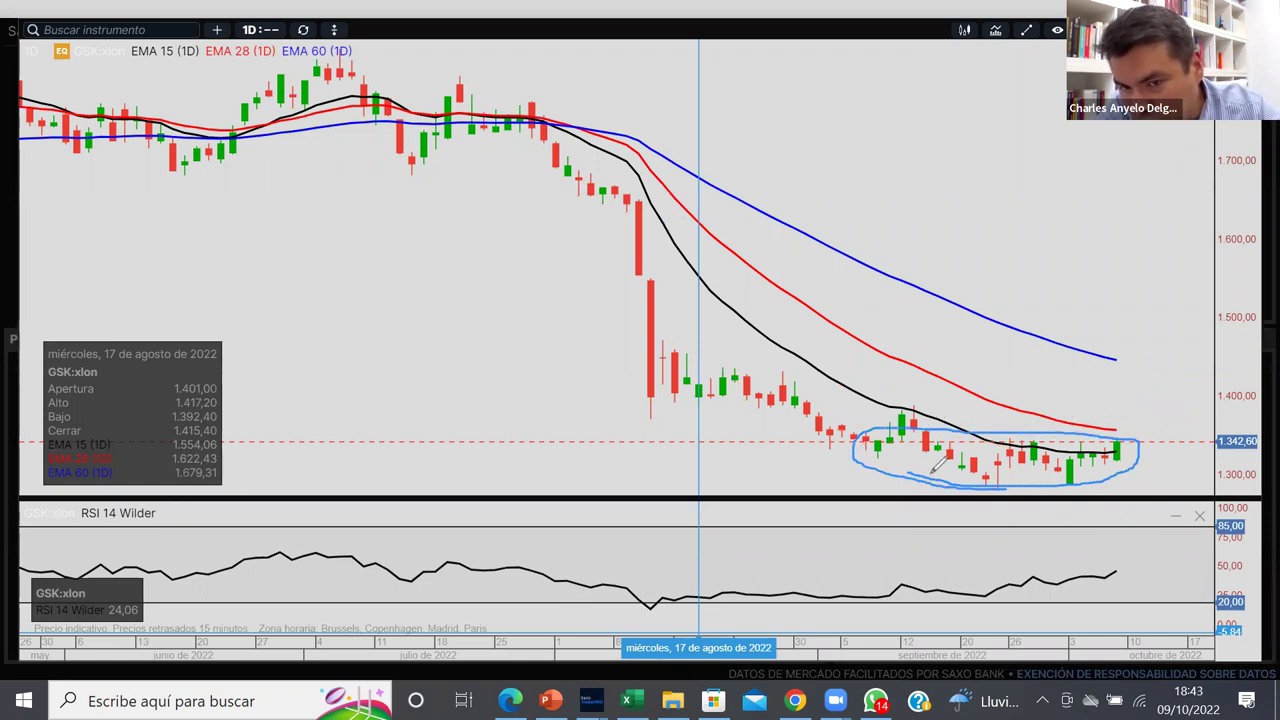
{"action": "left_click_drag", "start_coordinate": [841, 477], "coordinate": [1180, 459]}
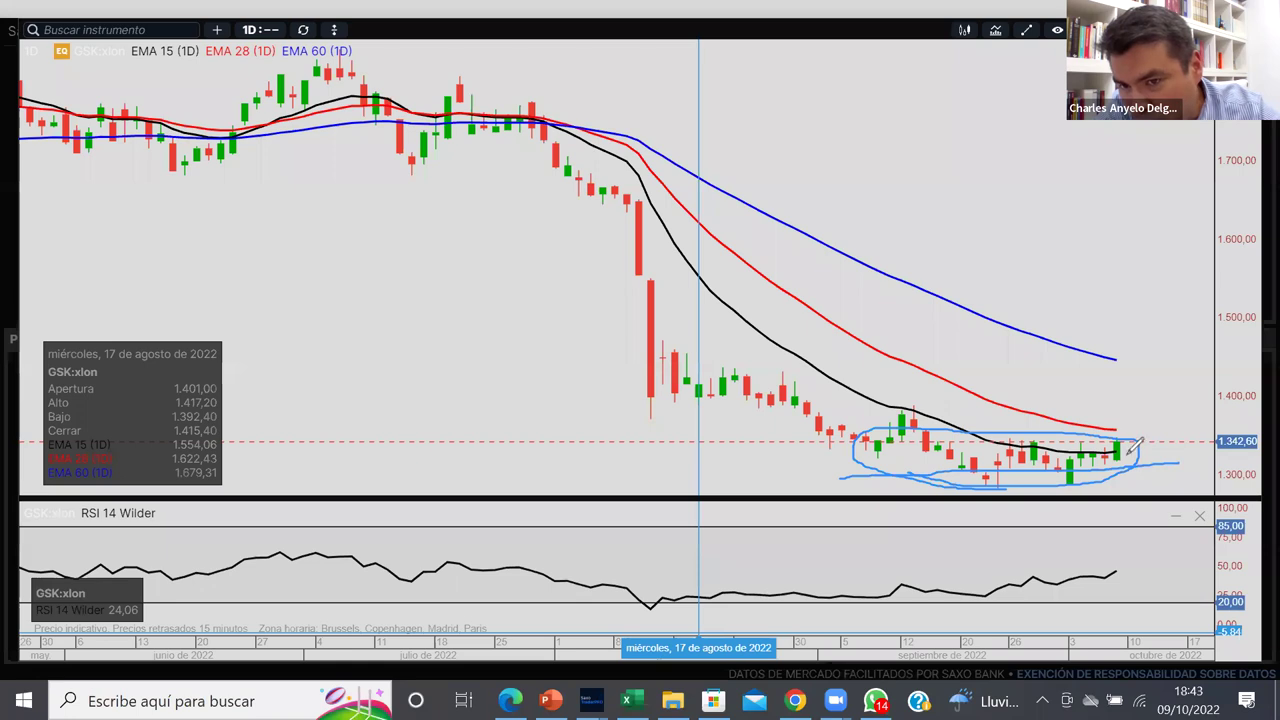
{"action": "mouse_move", "coordinate": [1108, 428]}
{"action": "left_mouse_down"}
{"action": "mouse_move", "coordinate": [1137, 416]}
{"action": "mouse_move", "coordinate": [1176, 478]}
{"action": "mouse_move", "coordinate": [1170, 512]}
{"action": "mouse_move", "coordinate": [1180, 482]}
{"action": "left_mouse_up"}
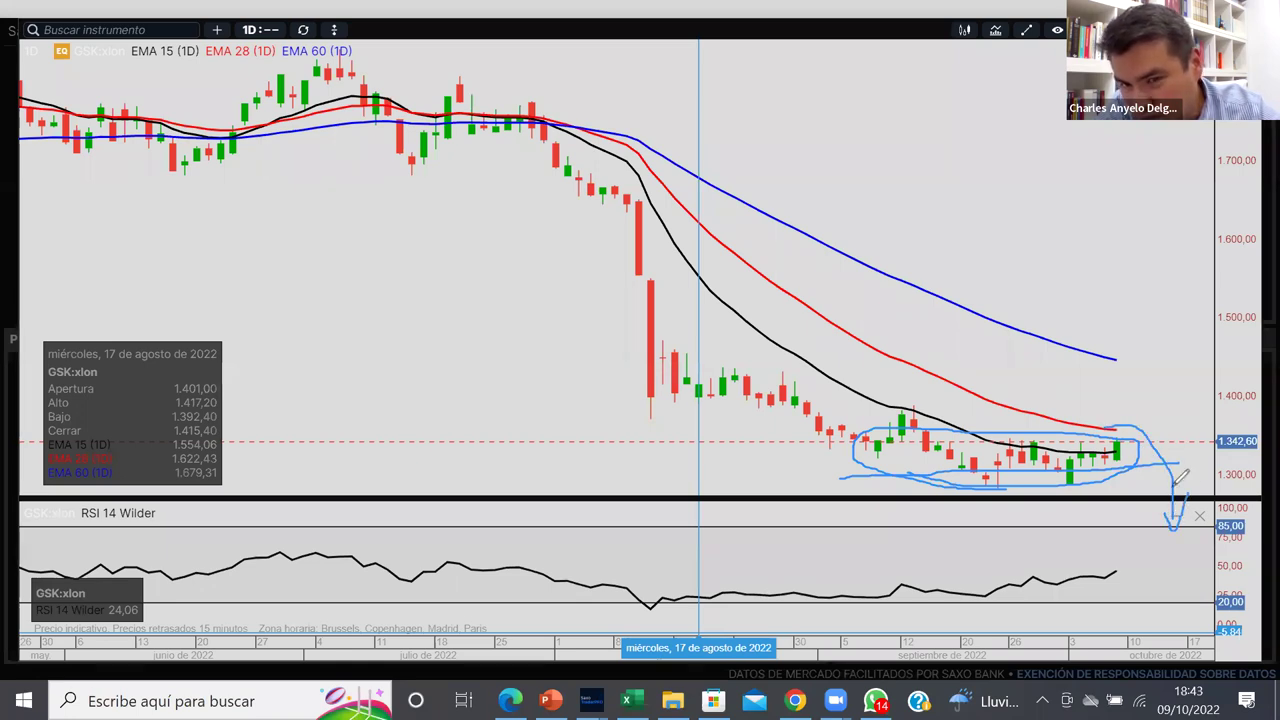
{"action": "left_click_drag", "start_coordinate": [822, 440], "coordinate": [1196, 430]}
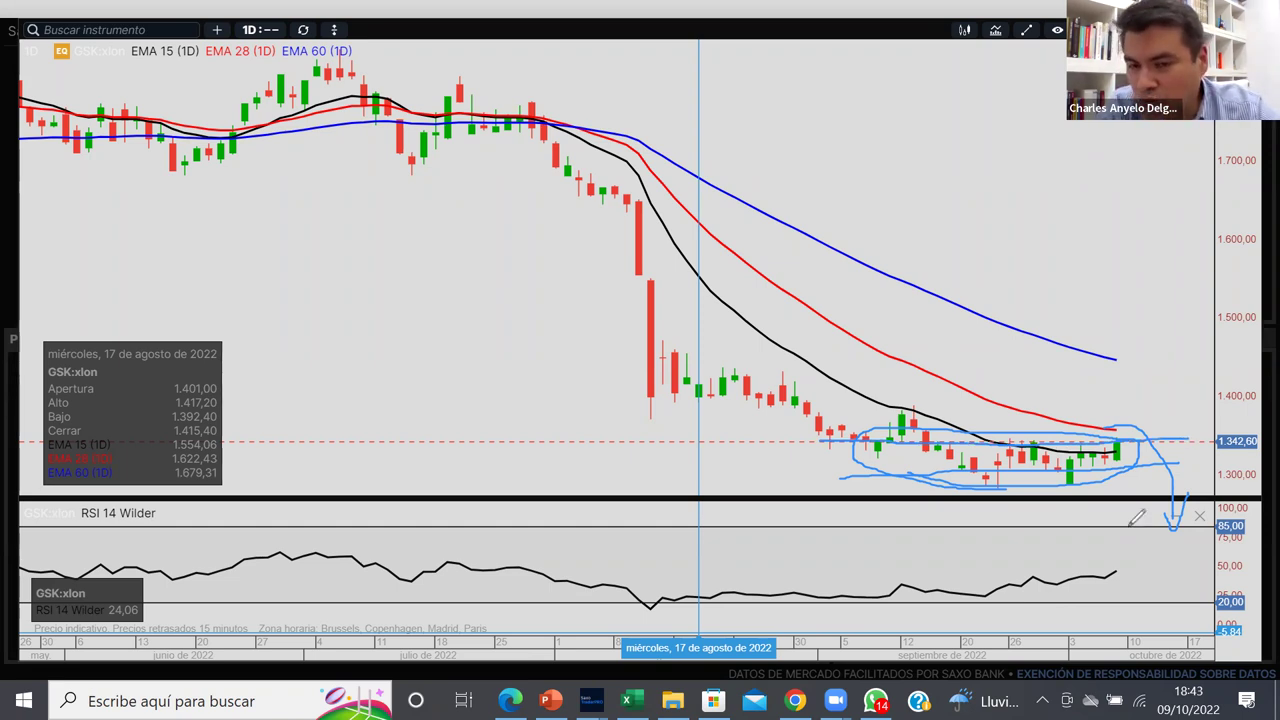
{"action": "key", "text": "e"}
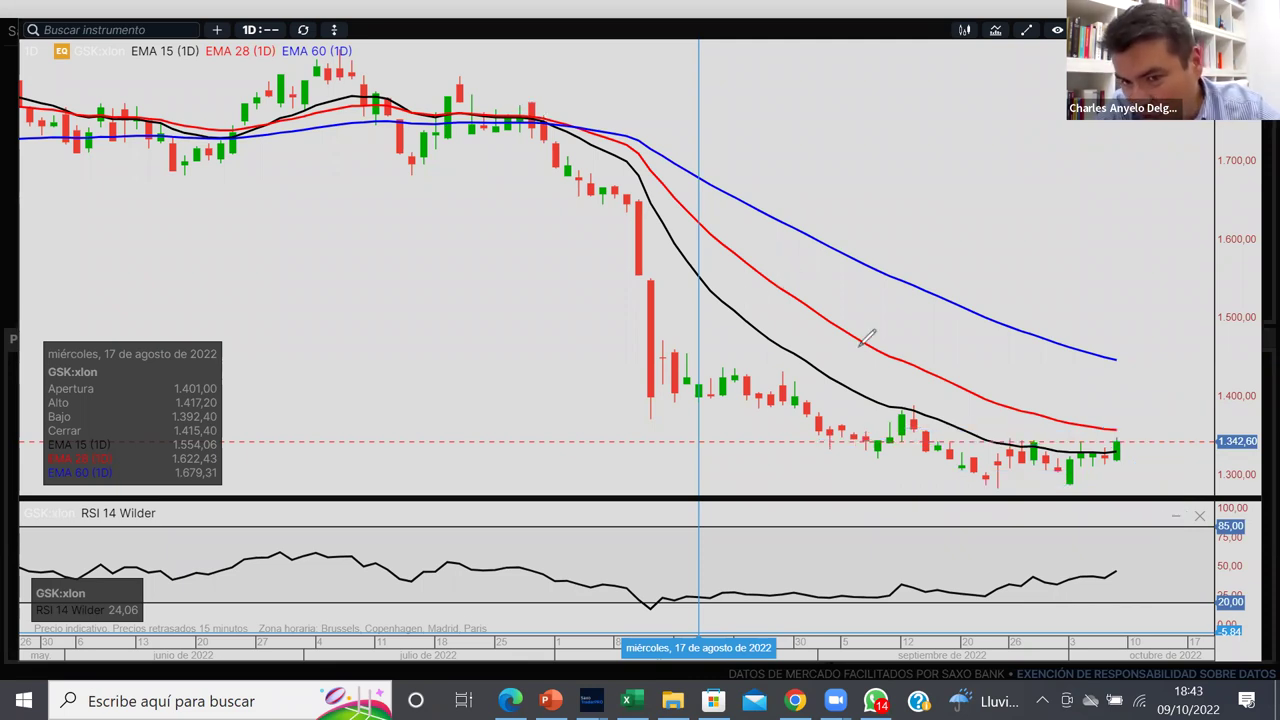
Step: Set the GSK:xlon chart to the 4-hour period with a 1-year range and narrow it to mid-June through October 2022
{"action": "left_click", "coordinate": [255, 30]}
{"action": "left_click", "coordinate": [383, 141]}
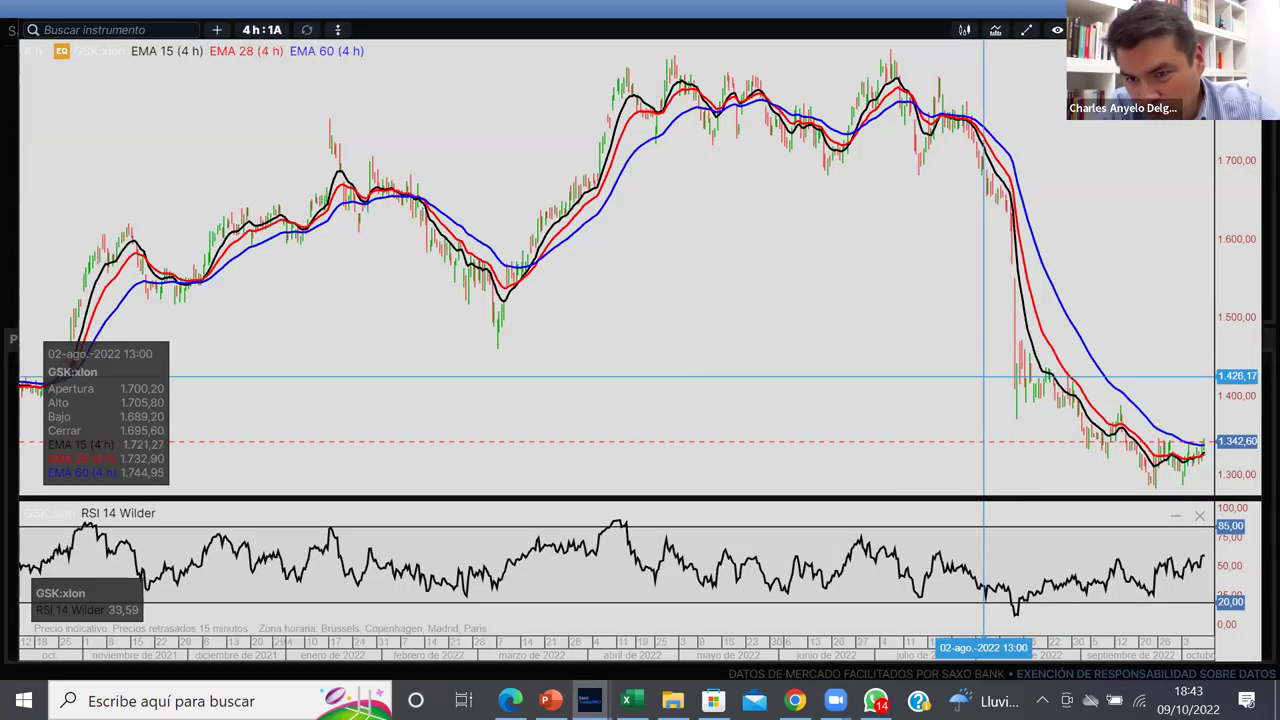
{"action": "scroll", "coordinate": [1003, 555], "scroll_direction": "up", "scroll_amount": 5}
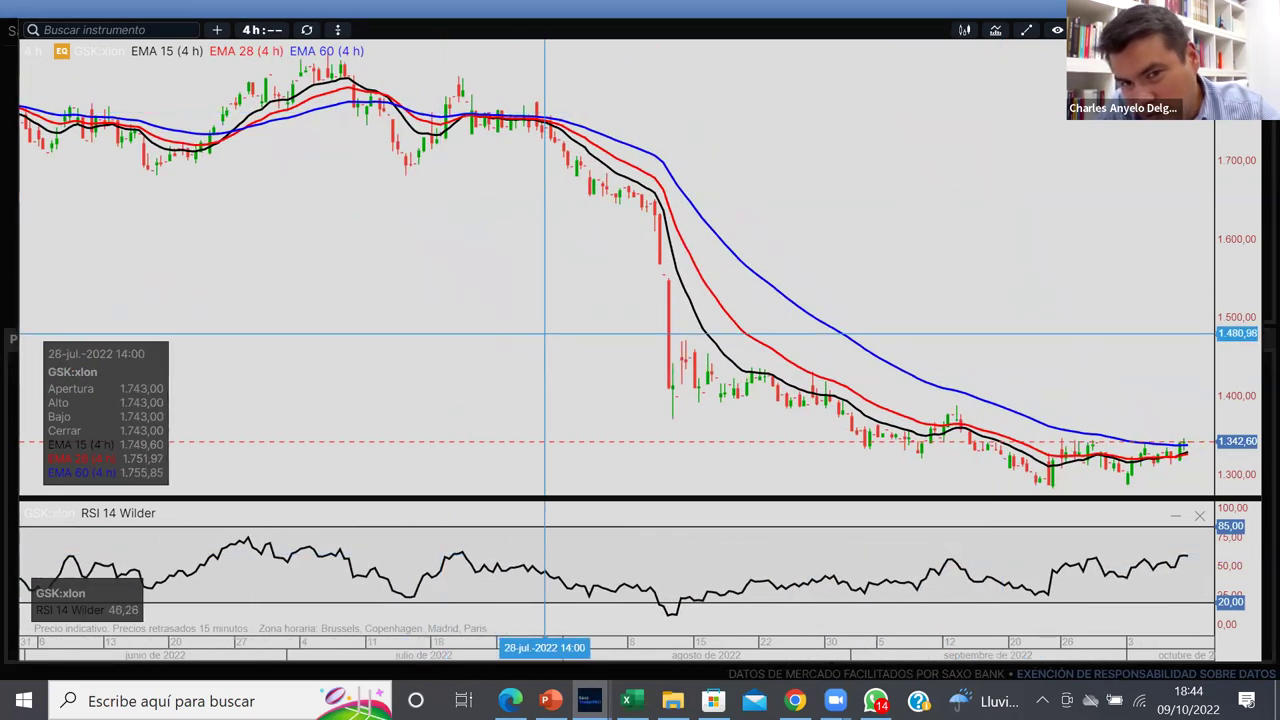
{"action": "left_click_drag", "start_coordinate": [1086, 223], "coordinate": [757, 223]}
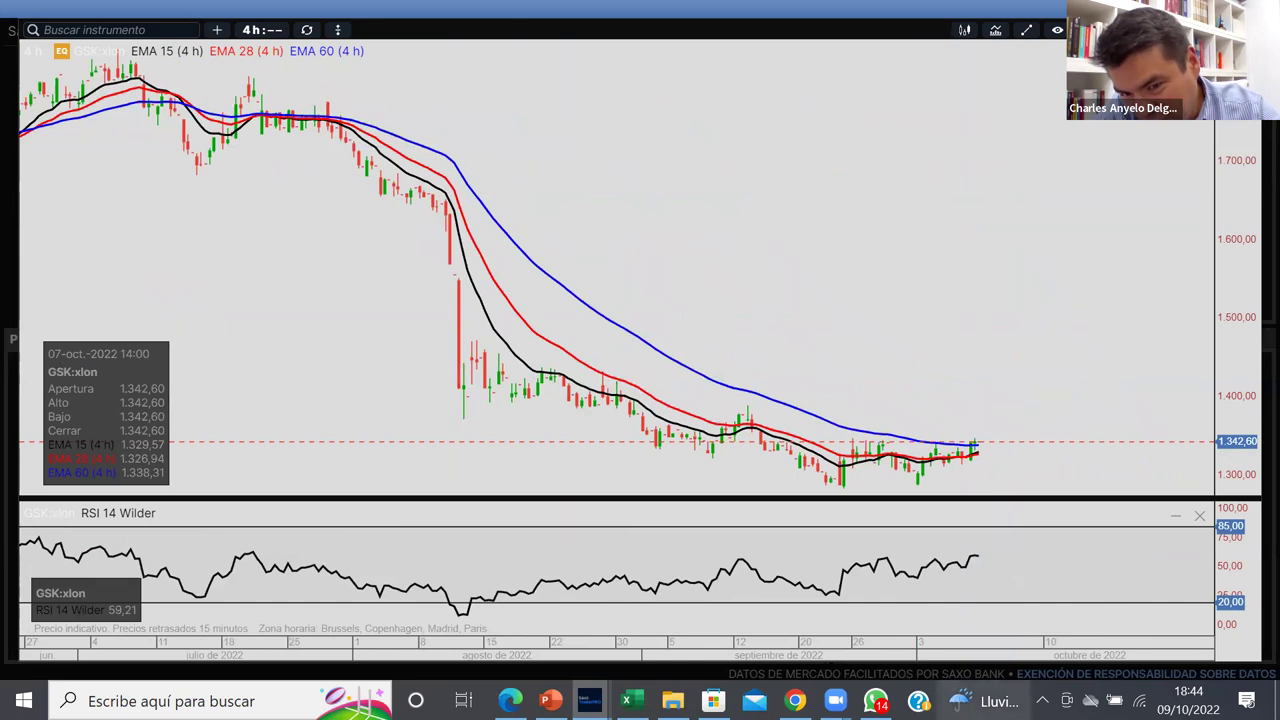
{"action": "scroll", "coordinate": [680, 318], "scroll_direction": "up", "scroll_amount": 3}
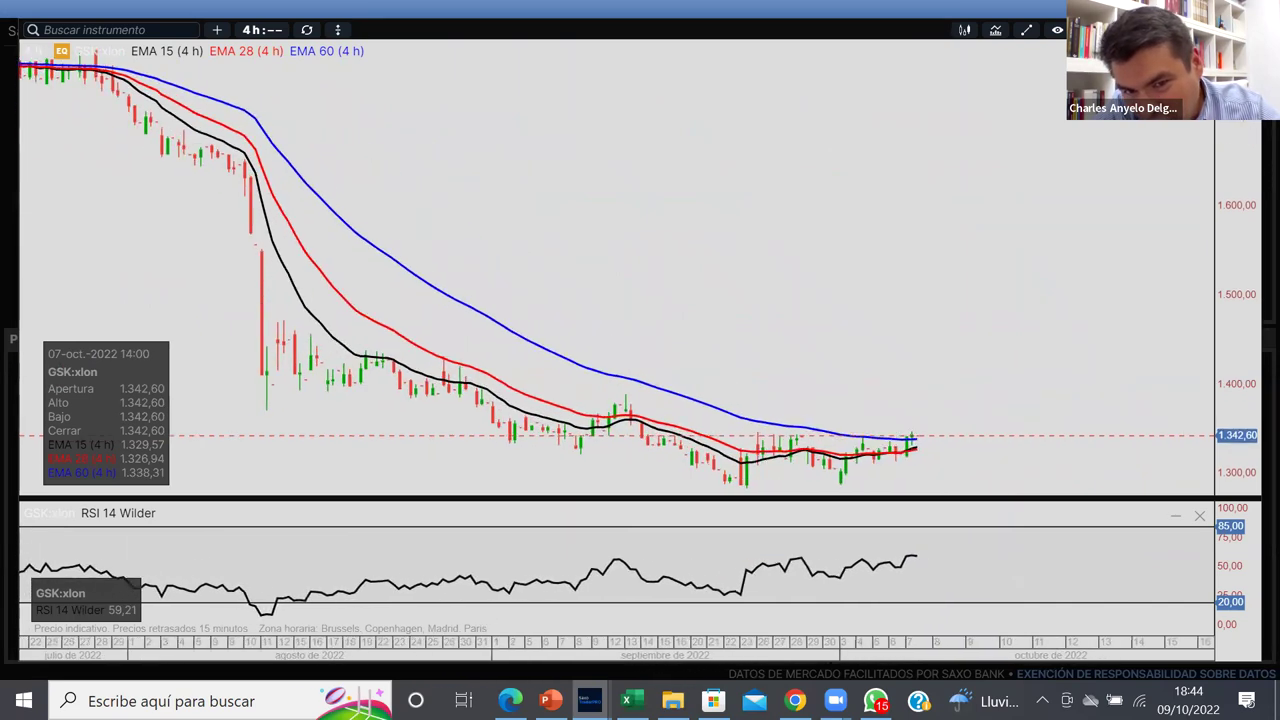
{"action": "left_click_drag", "start_coordinate": [682, 313], "coordinate": [832, 313]}
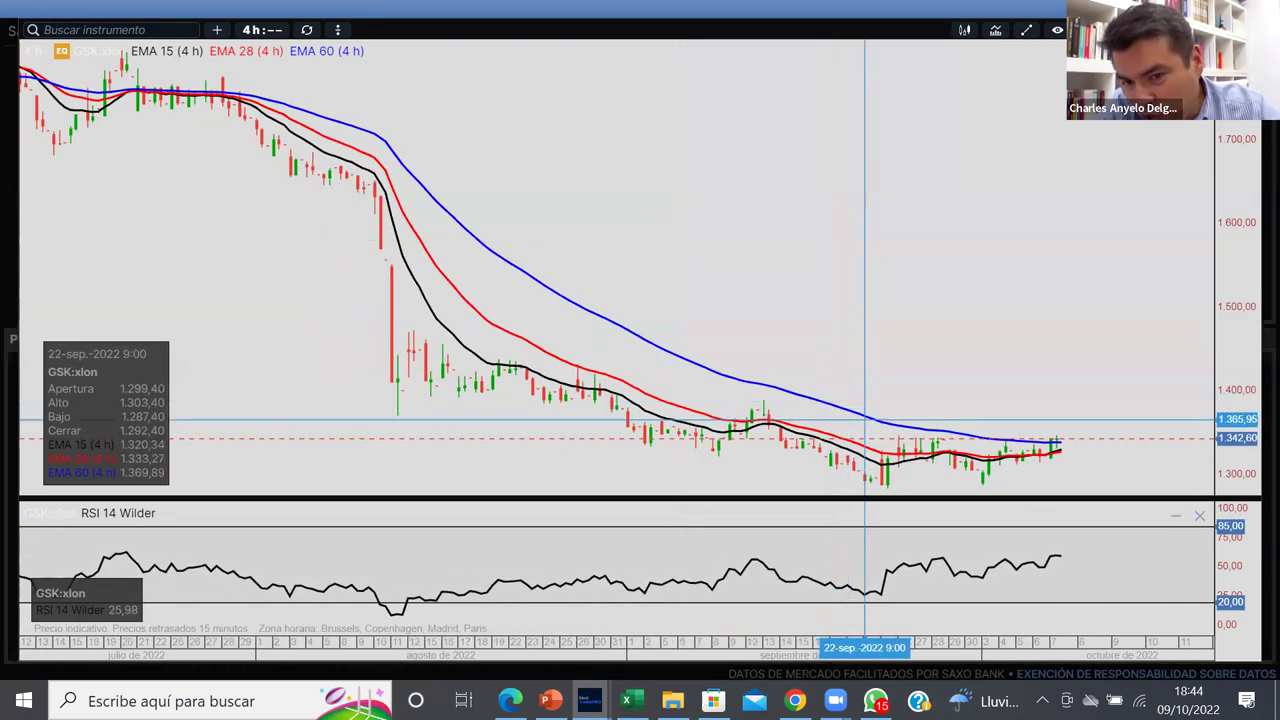
{"action": "scroll", "coordinate": [884, 573], "scroll_direction": "up", "scroll_amount": 5}
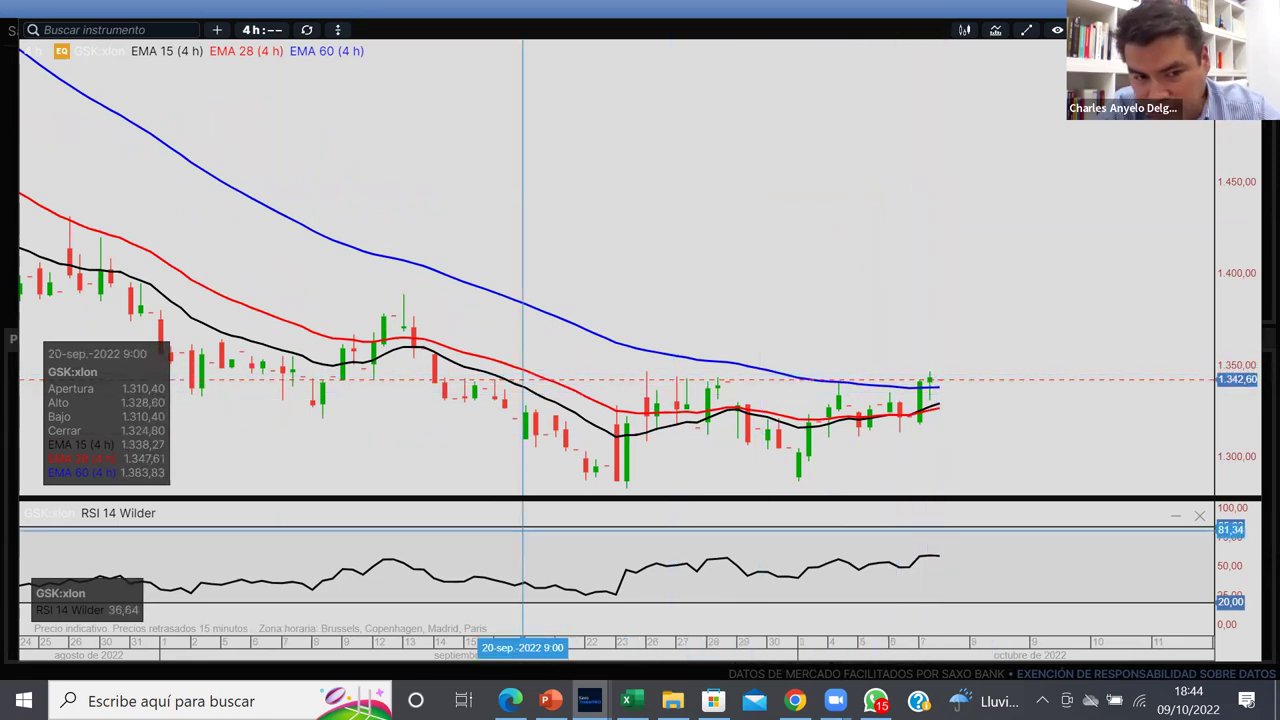
{"action": "scroll", "coordinate": [457, 573], "scroll_direction": "down", "scroll_amount": 5}
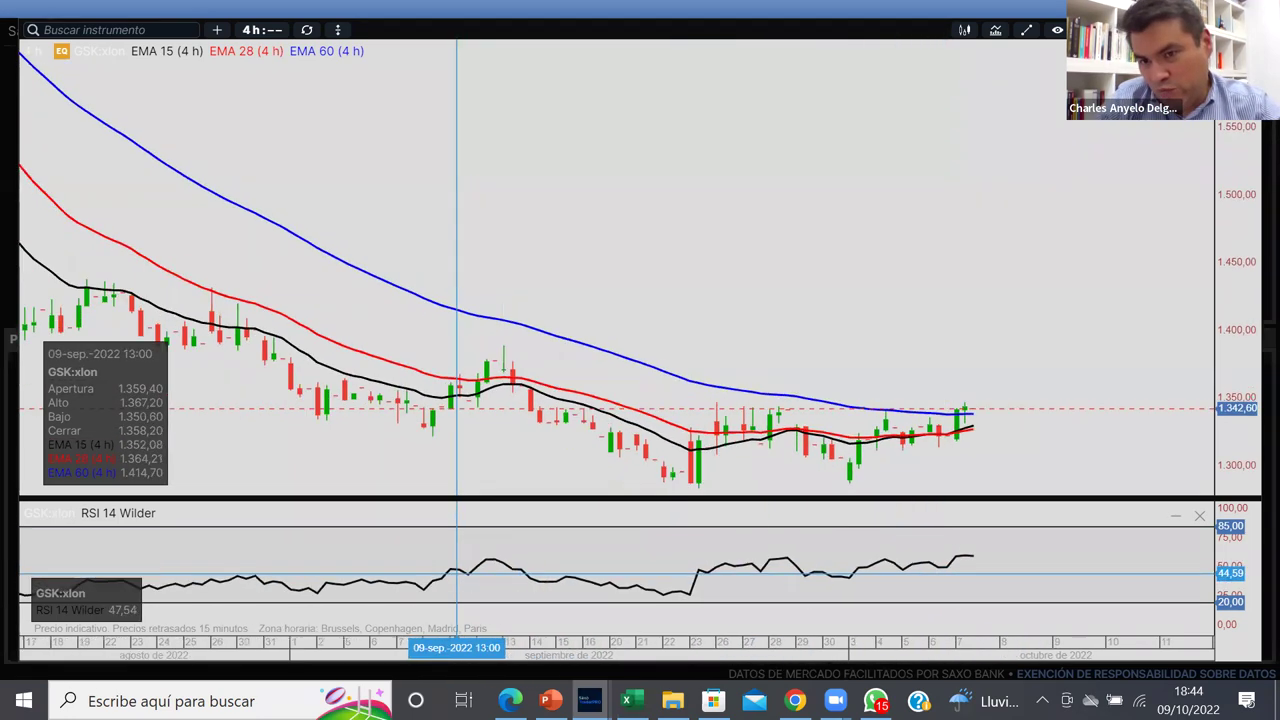
{"action": "scroll", "coordinate": [1055, 403], "scroll_direction": "up", "scroll_amount": 1}
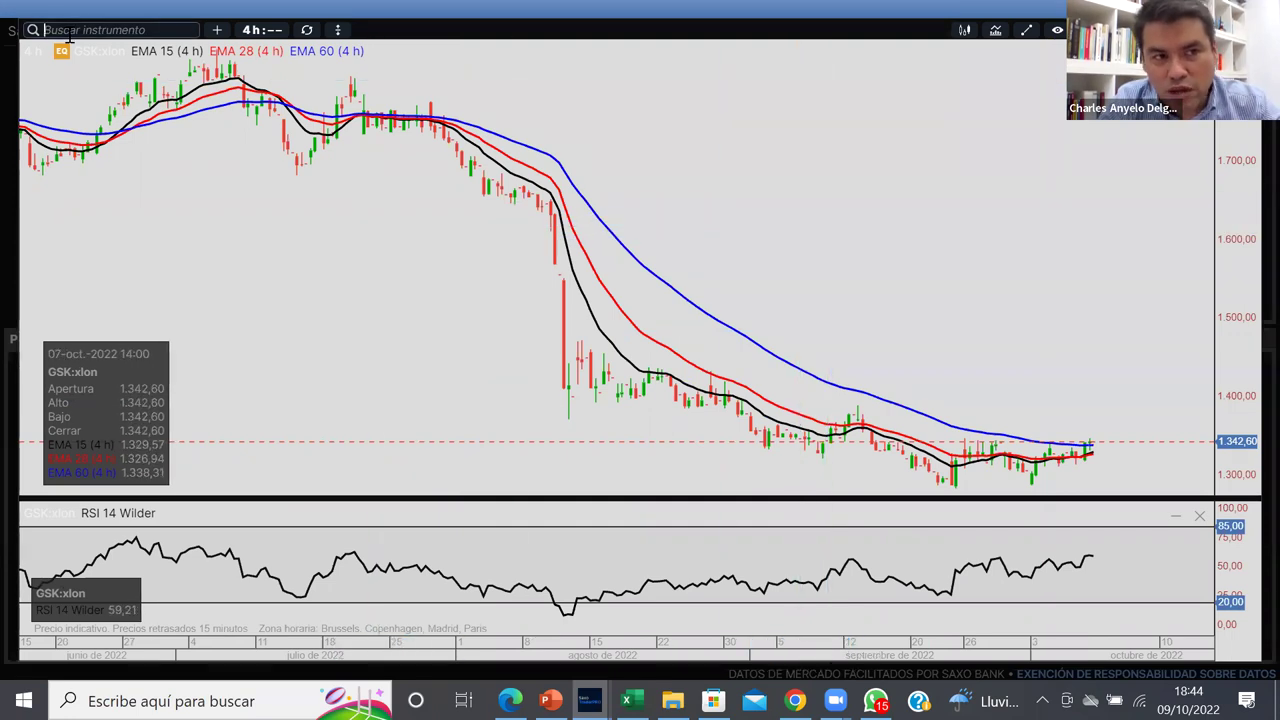
Step: Load the Sanofi SA (SAN:xpar) share chart and set it to the 1-day period with a 3-month range, widened back to April 2022
{"action": "type", "text": "sanofi"}
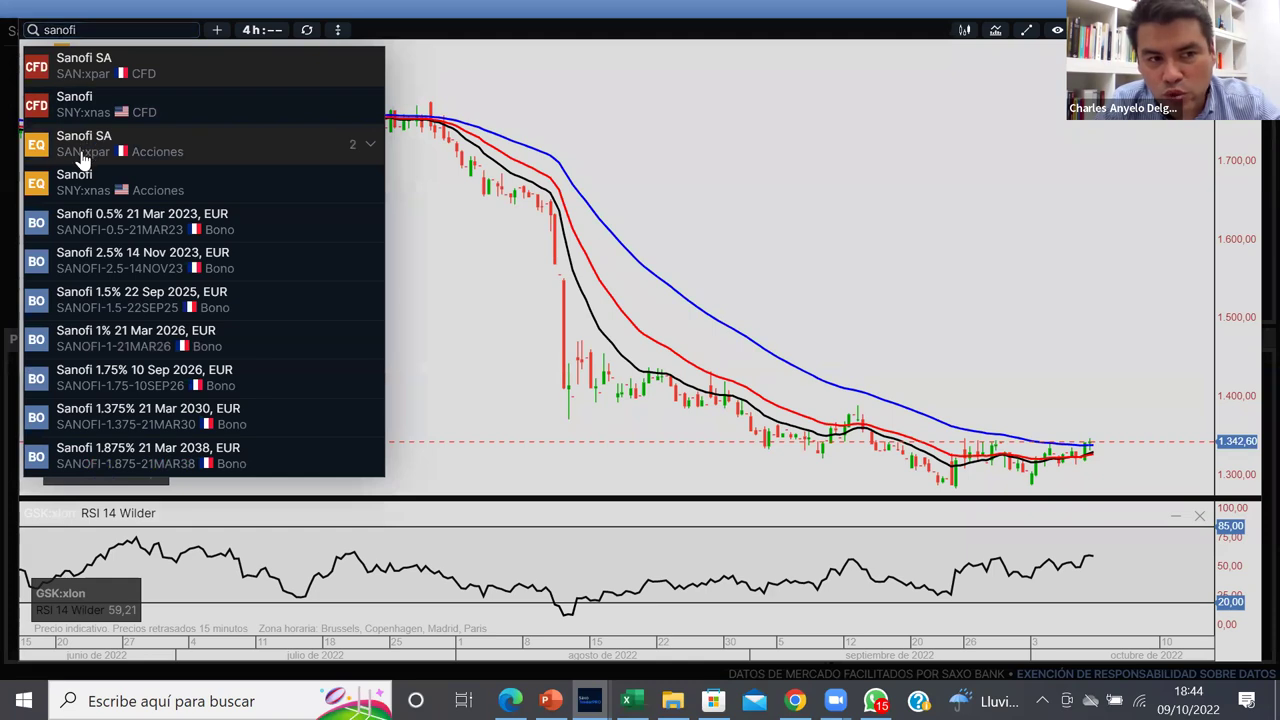
{"action": "left_click", "coordinate": [82, 152]}
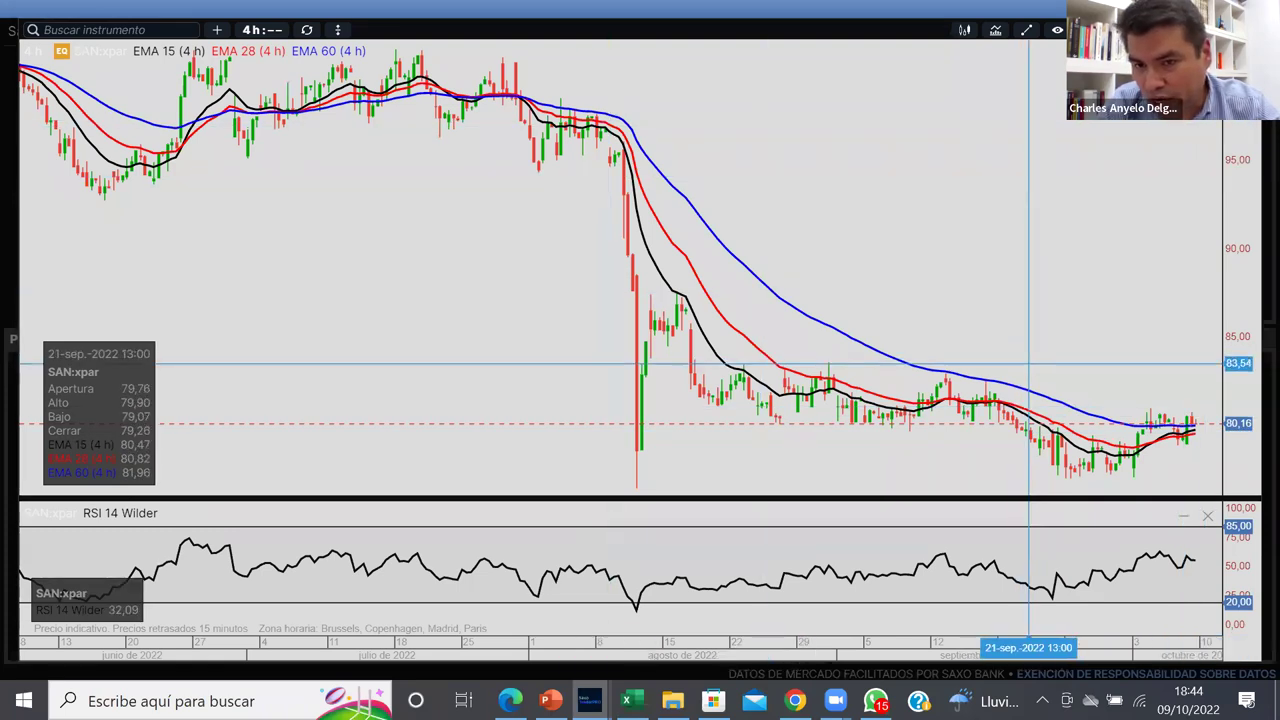
{"action": "left_click", "coordinate": [250, 33]}
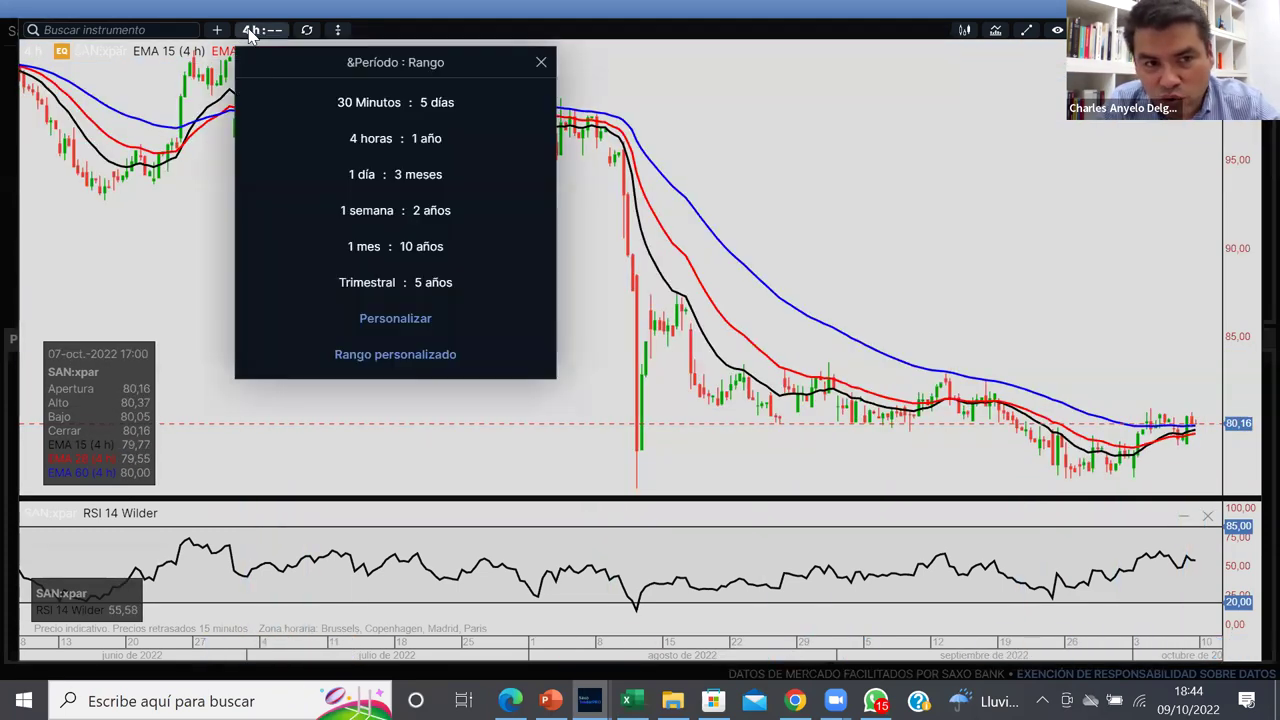
{"action": "left_click", "coordinate": [348, 178]}
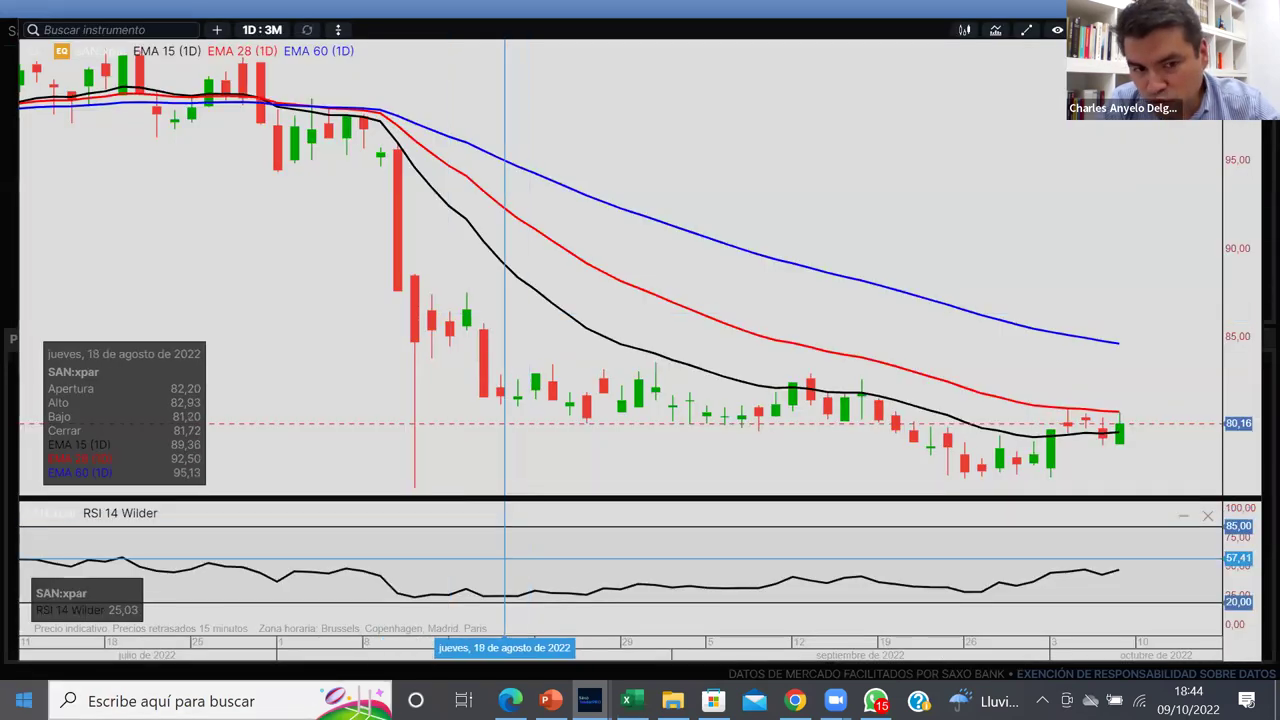
{"action": "scroll", "coordinate": [504, 558], "scroll_direction": "down", "scroll_amount": 5}
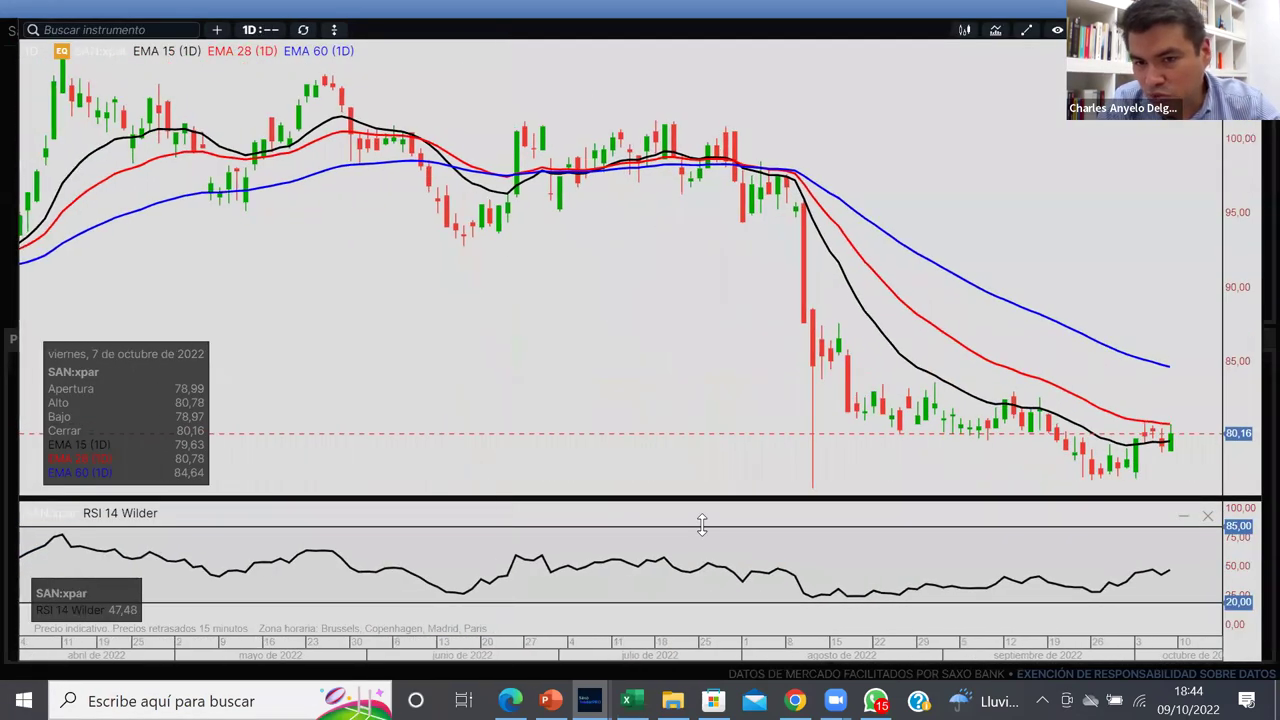
Step: Set the SAN:xpar chart to the 1-week period with a 2-year range and narrow it to May 2021 through October 2022
{"action": "left_click", "coordinate": [248, 42]}
{"action": "left_click", "coordinate": [317, 210]}
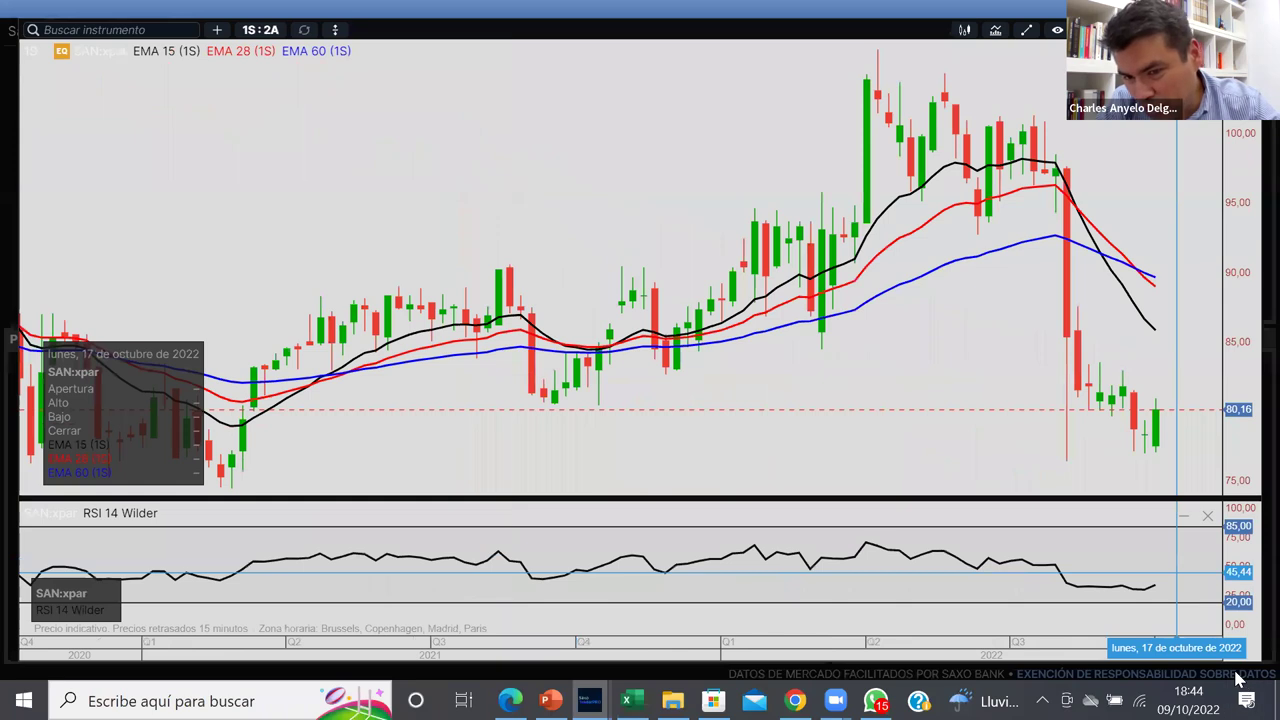
{"action": "scroll", "coordinate": [1238, 680], "scroll_direction": "up", "scroll_amount": 5}
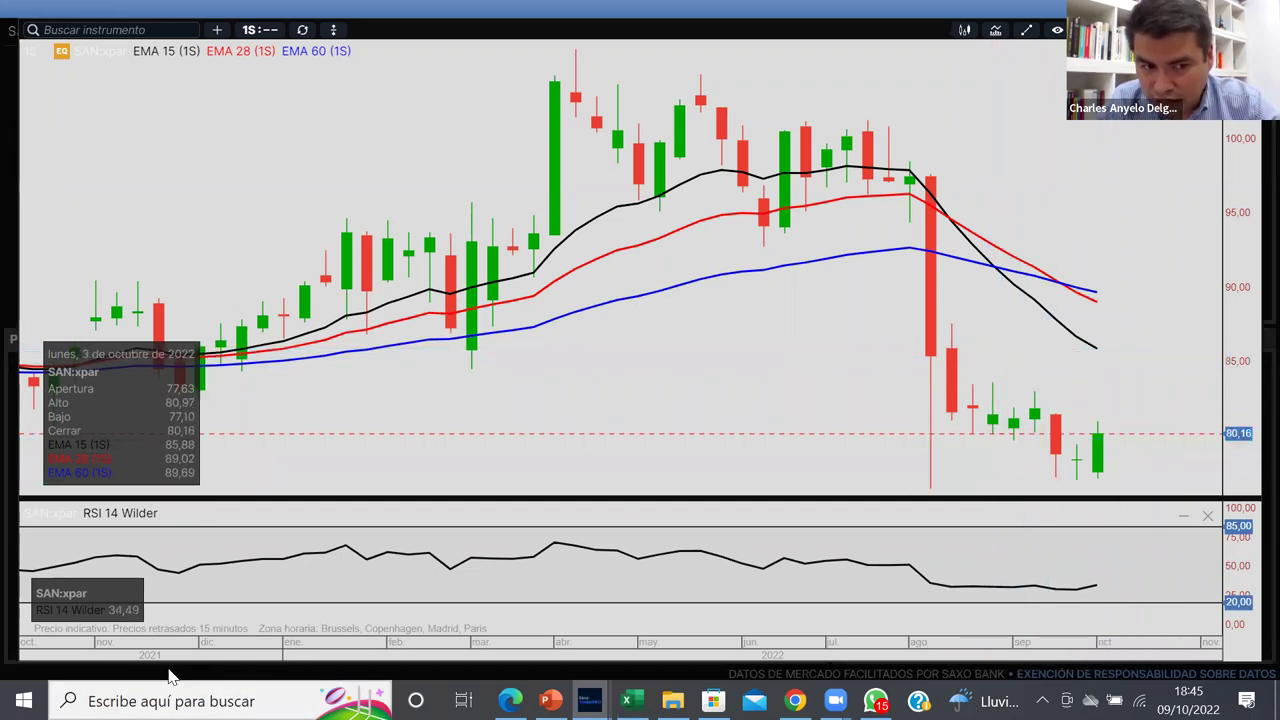
{"action": "scroll", "coordinate": [170, 672], "scroll_direction": "down", "scroll_amount": 5}
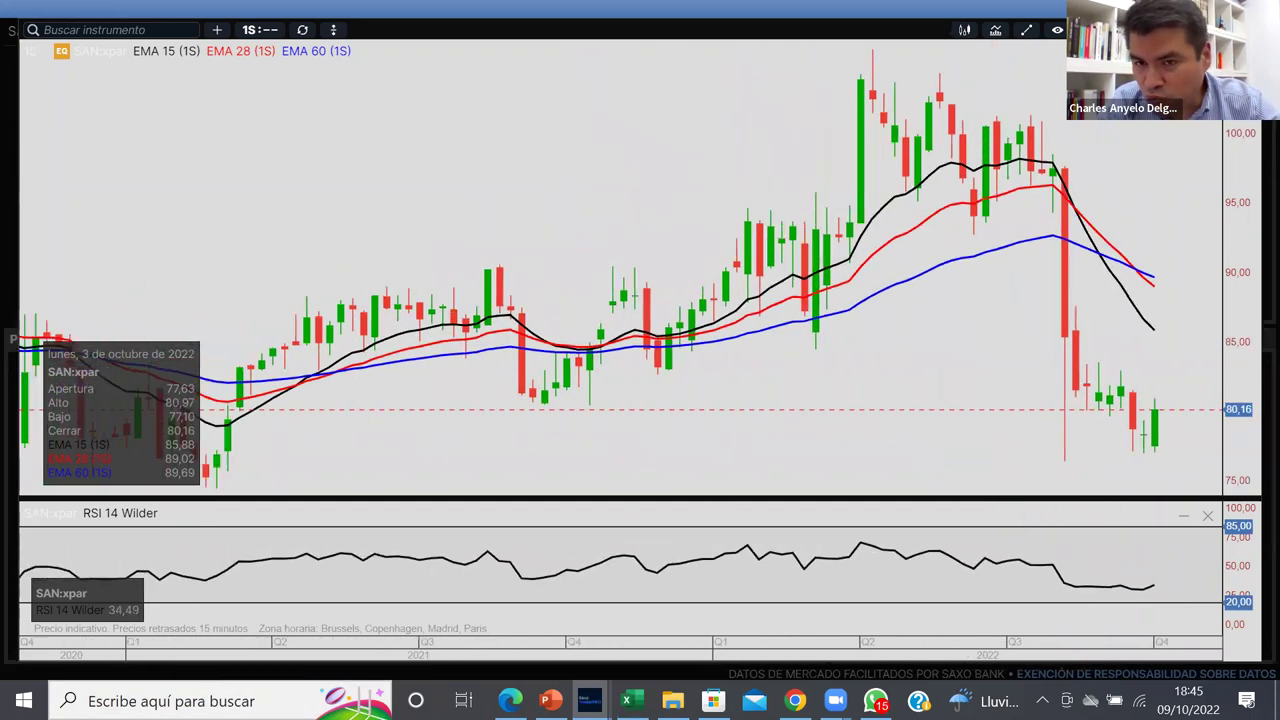
{"action": "scroll", "coordinate": [170, 672], "scroll_direction": "up", "scroll_amount": 5}
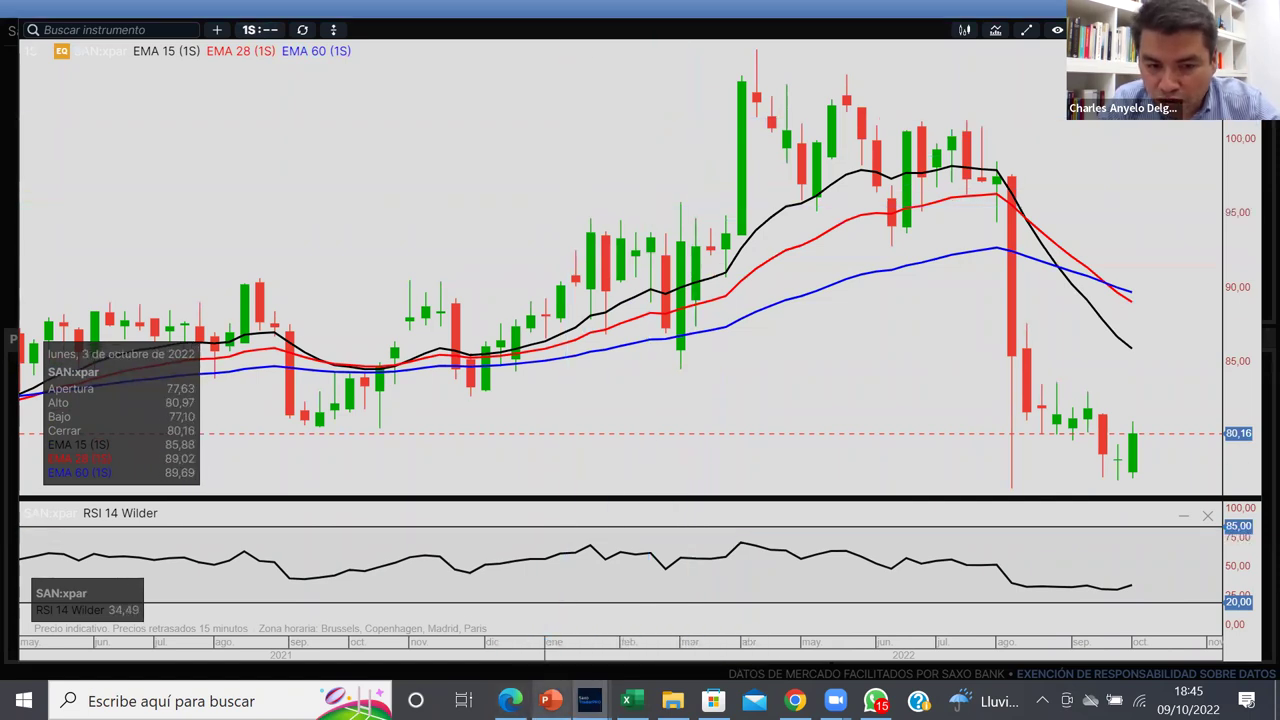
Step: Switch to the PowerPoint presentation and advance from the Sanofi slide to slide 15 on ASSA ABLOY AB
{"action": "mouse_move", "coordinate": [550, 700]}
{"action": "left_click", "coordinate": [550, 620]}
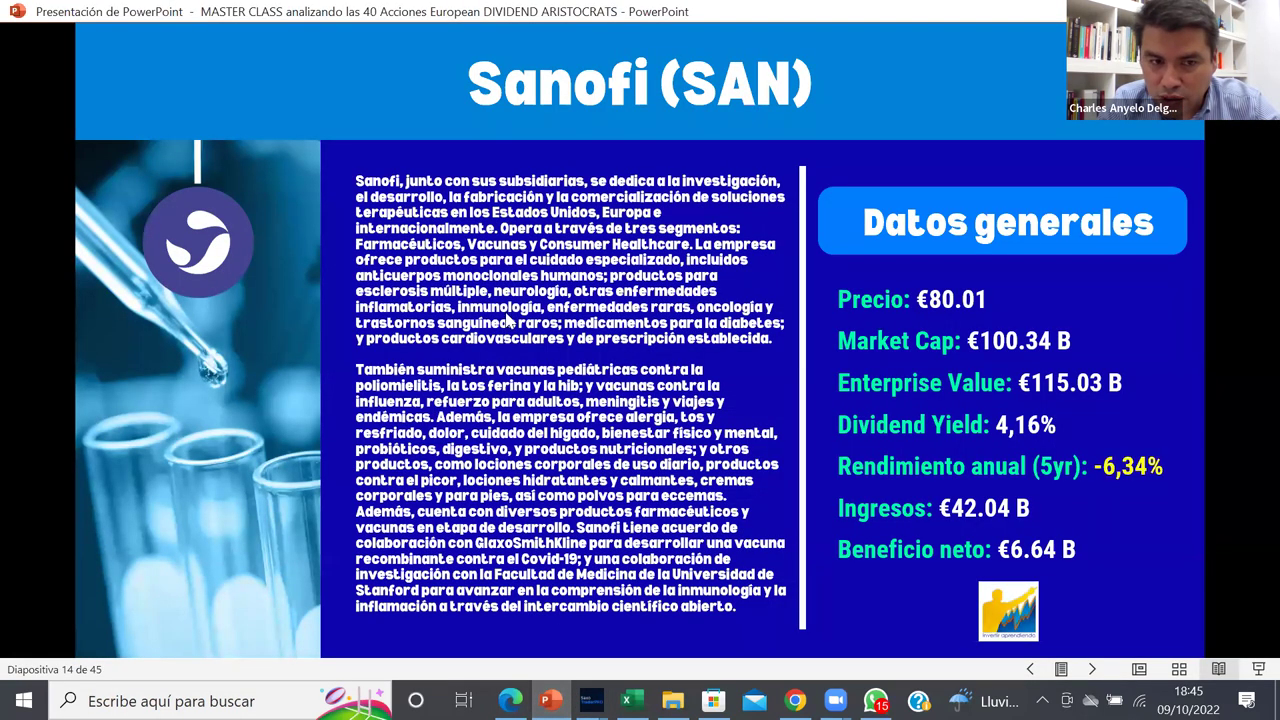
{"action": "left_click", "coordinate": [510, 315]}
{"action": "key", "text": "Left"}
{"action": "left_click", "coordinate": [510, 315]}
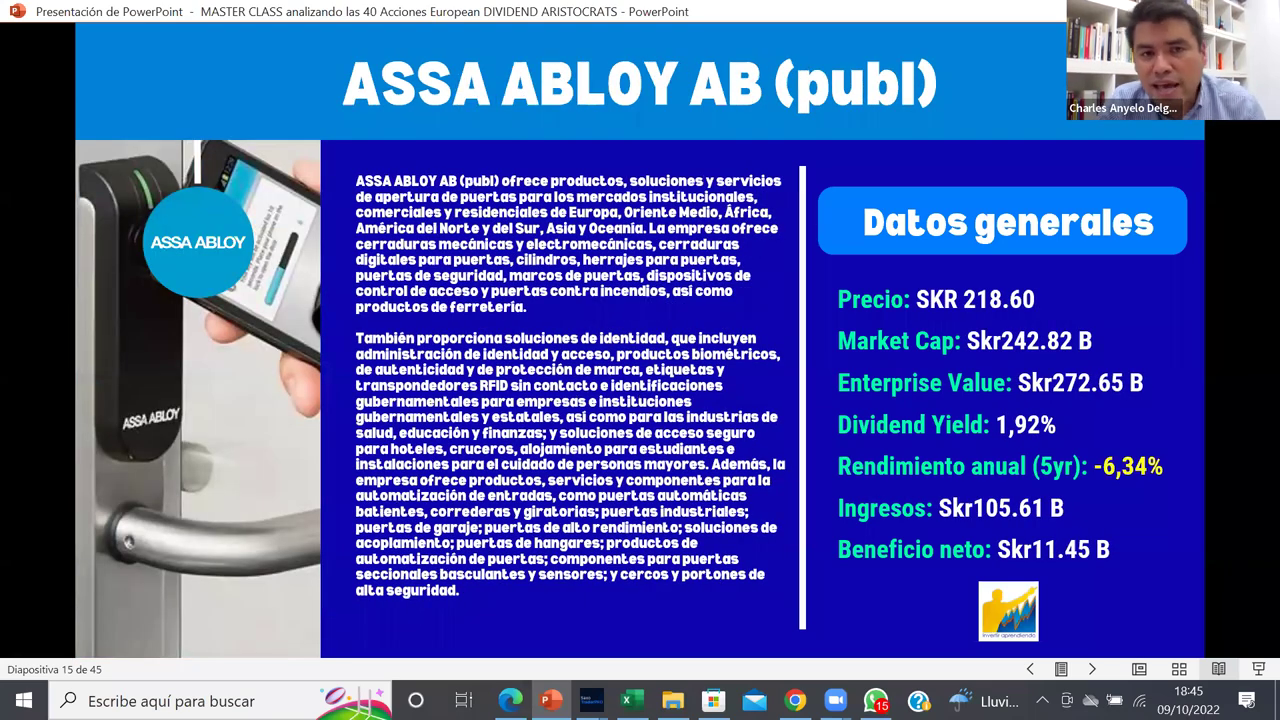